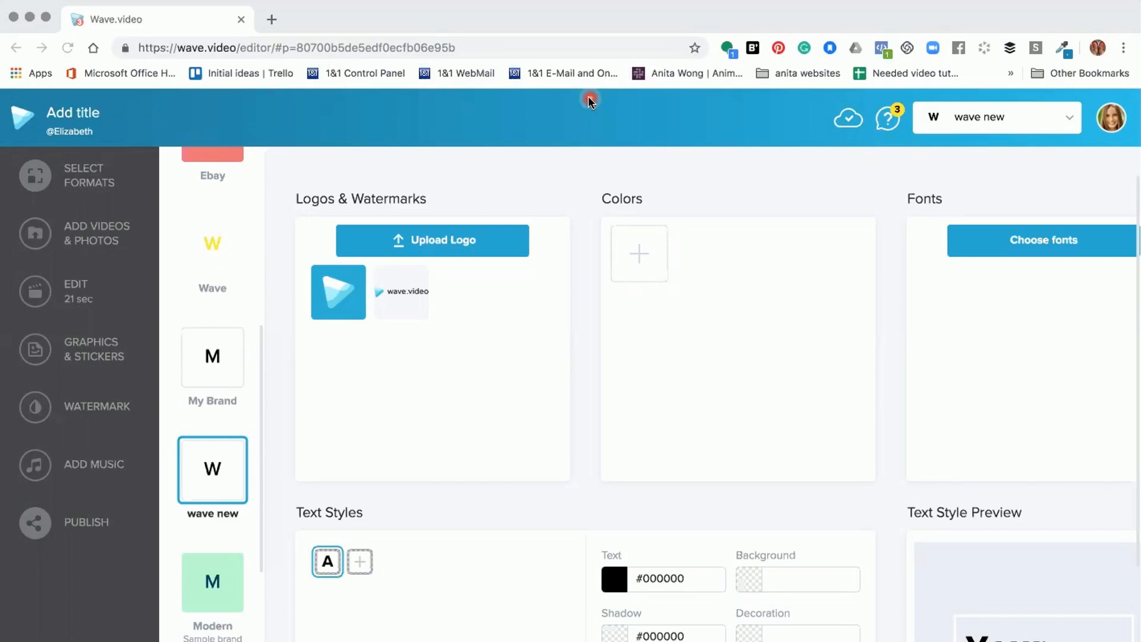
- Add the yellow color #FFDE5E to the wave new brand's color palette
click(637, 252)
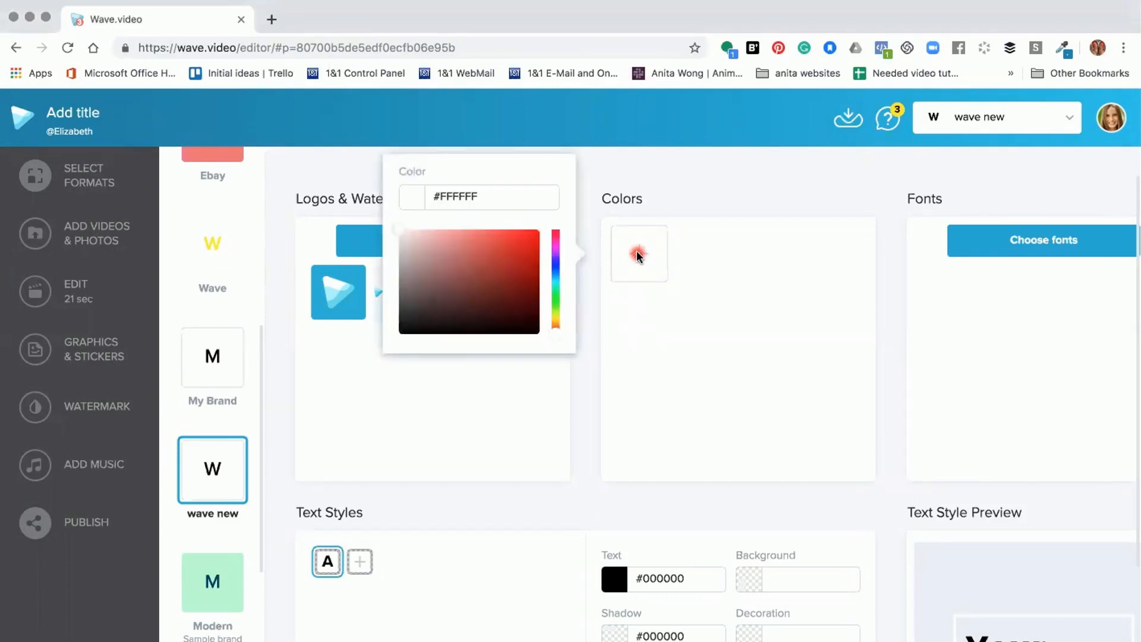
click(510, 199)
click(509, 197)
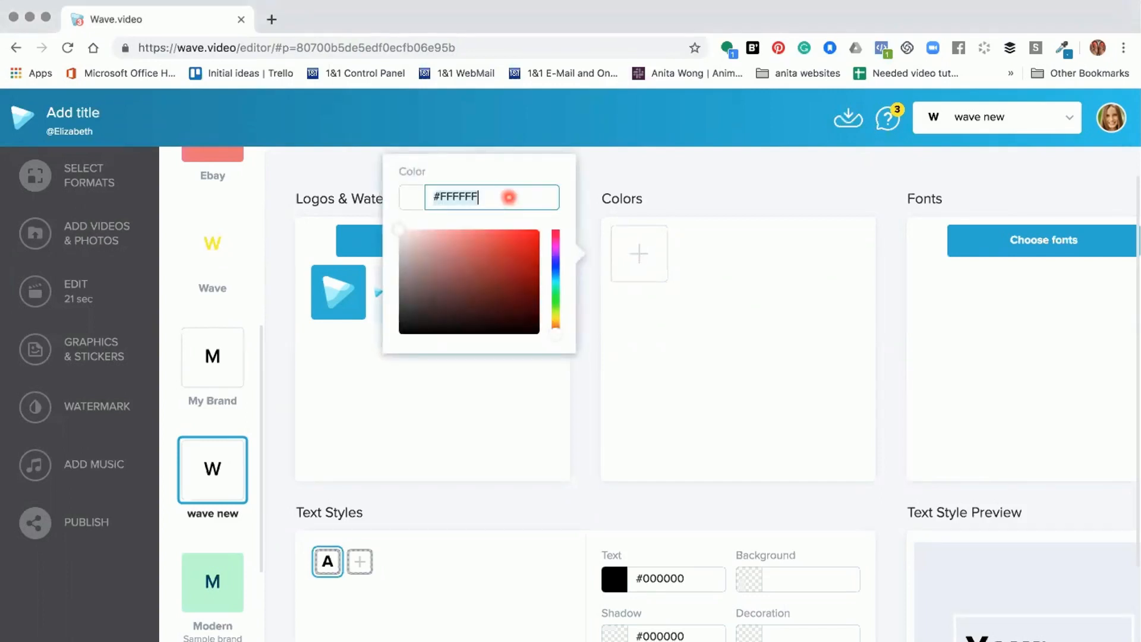
text(#FFDE5E)
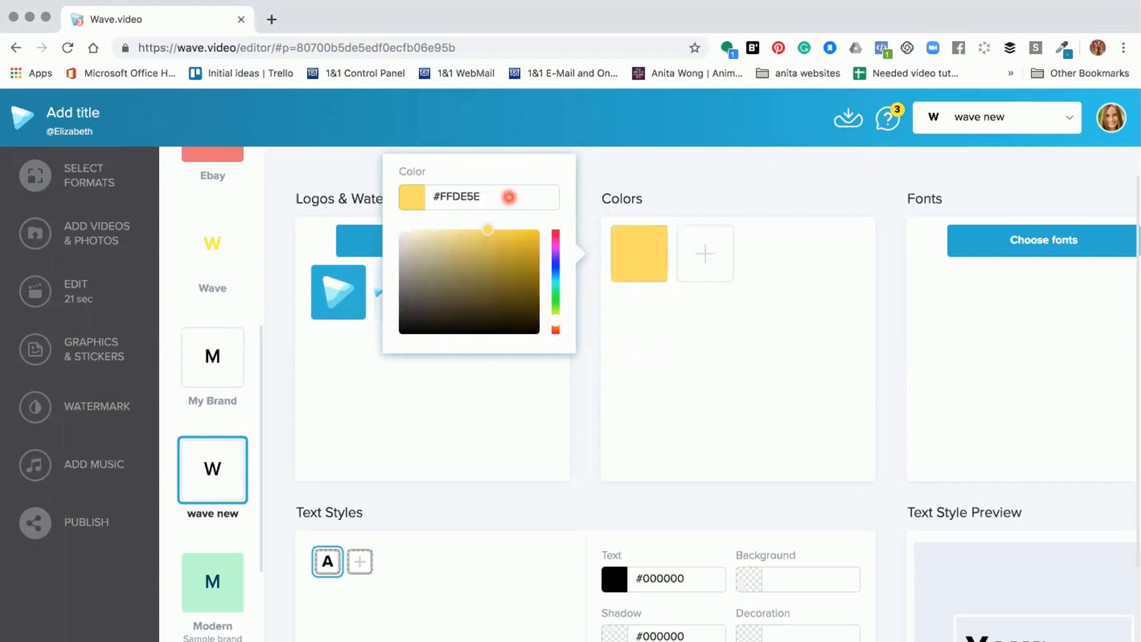
- Add the blue color #004FFF as the second color in the brand's palette
click(704, 253)
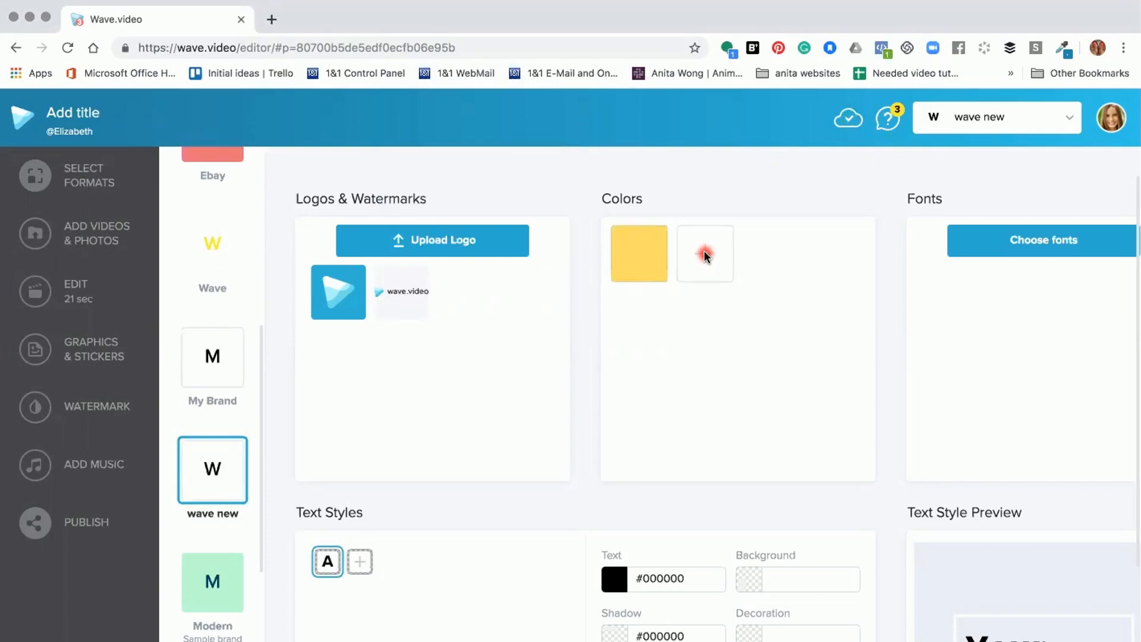
click(571, 202)
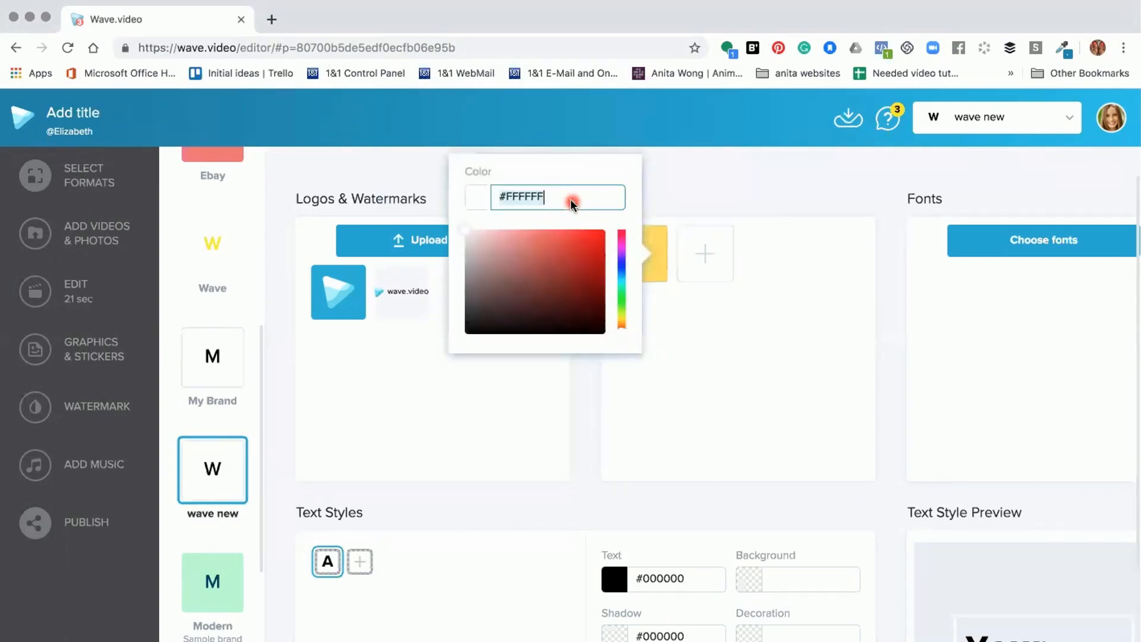
text(#004FFF)
key(Return)
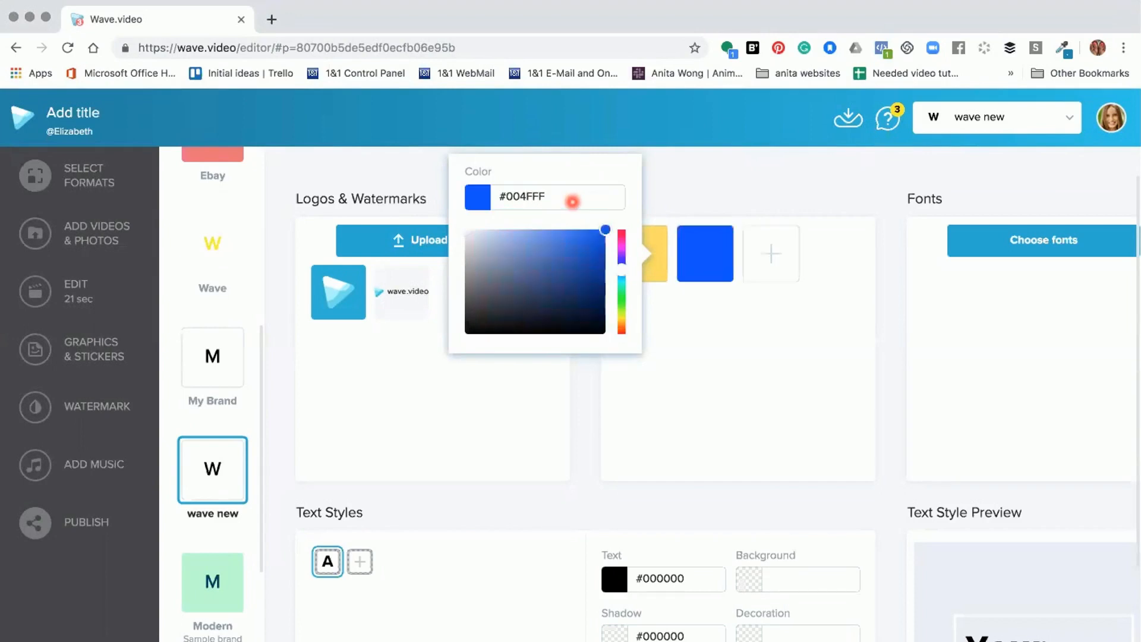
click(734, 349)
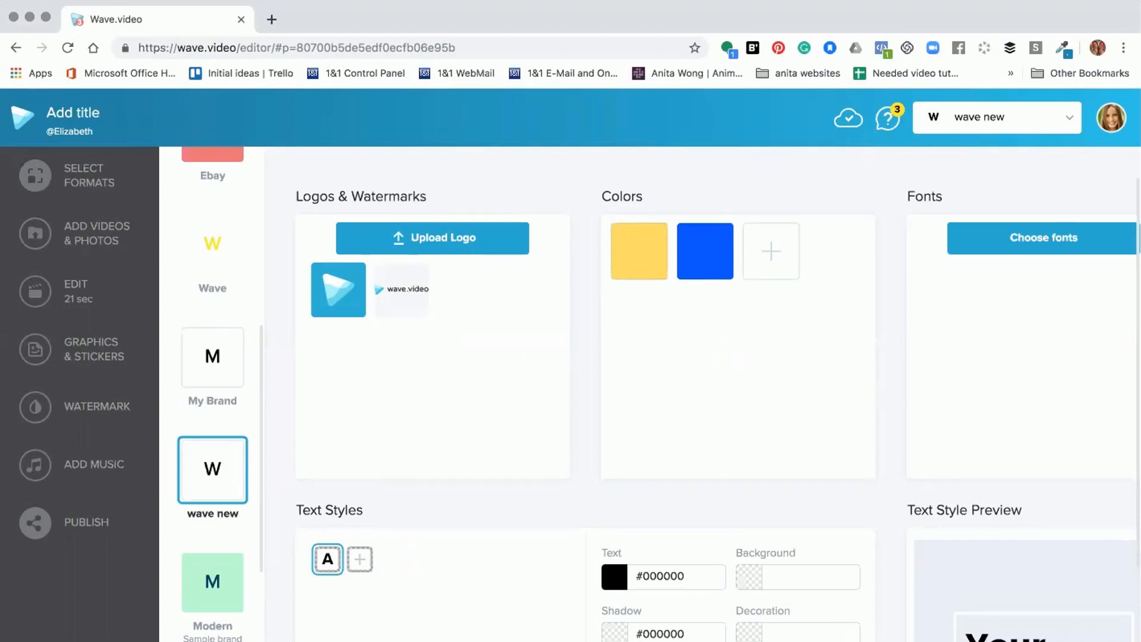
- Add a second text style and set its text color to the yellow brand color #FFDE5E
scroll(707, 392, down, 2)
scroll(726, 496, down, 2)
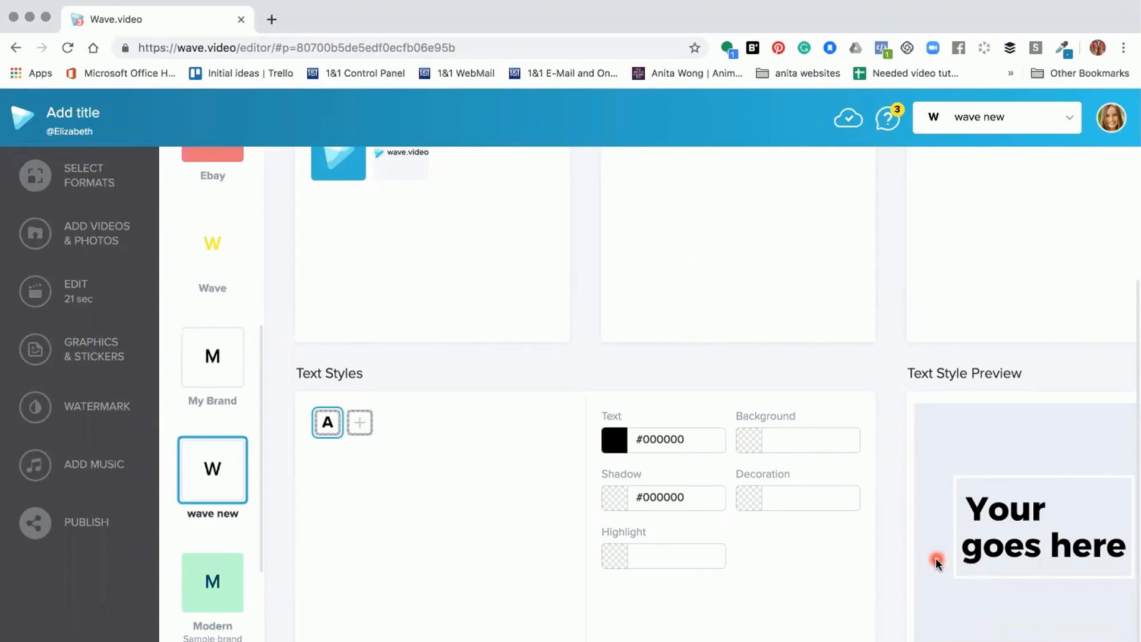
click(359, 423)
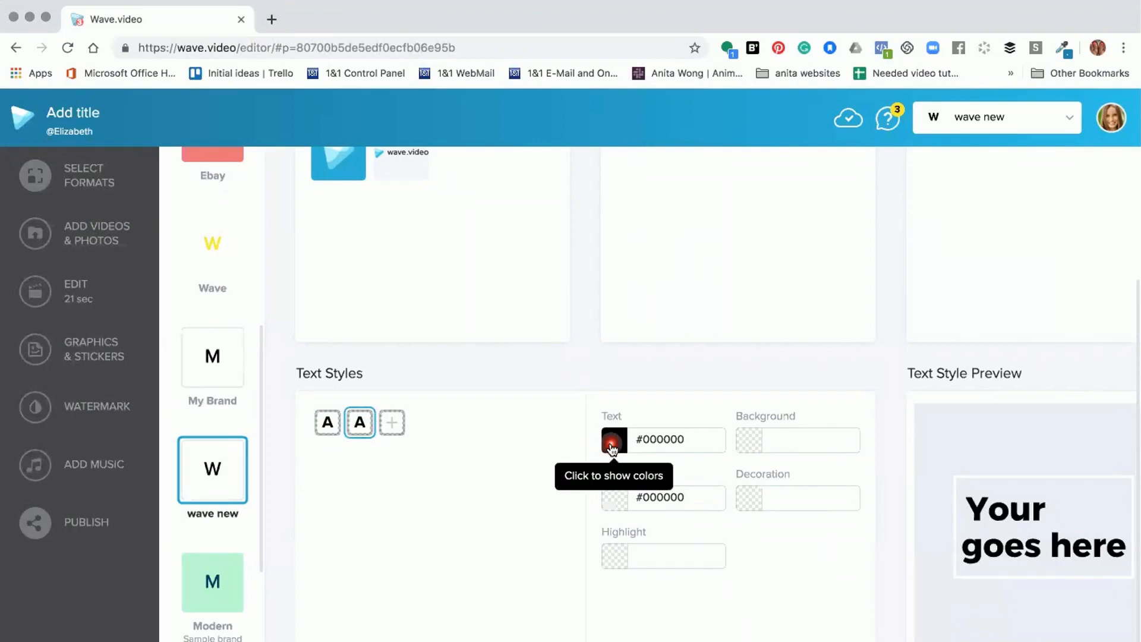
click(612, 444)
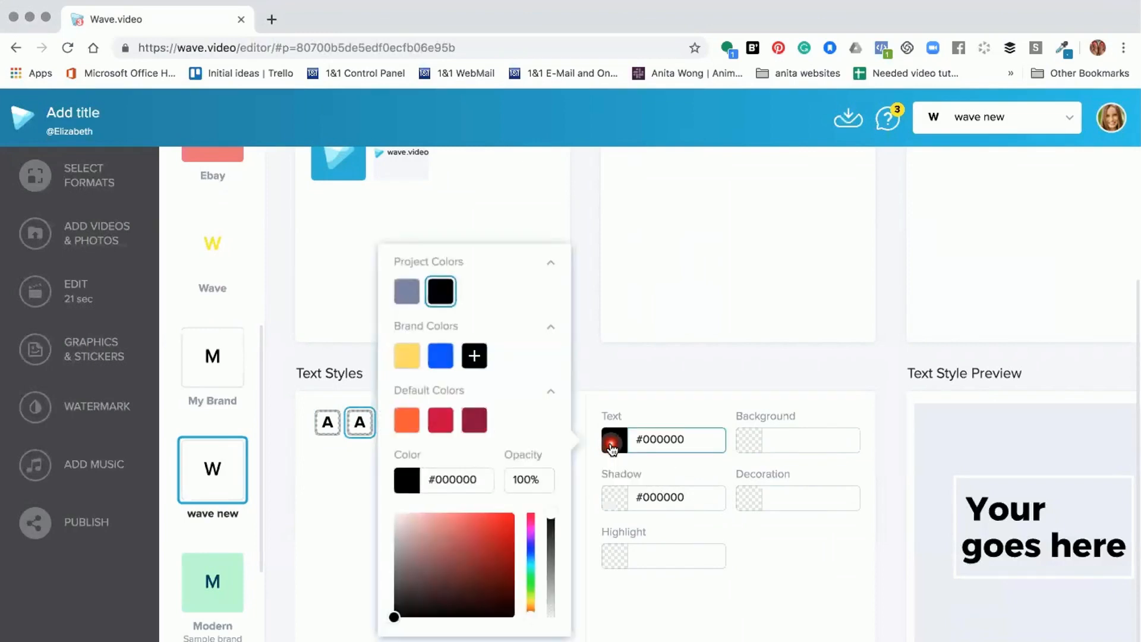
click(415, 360)
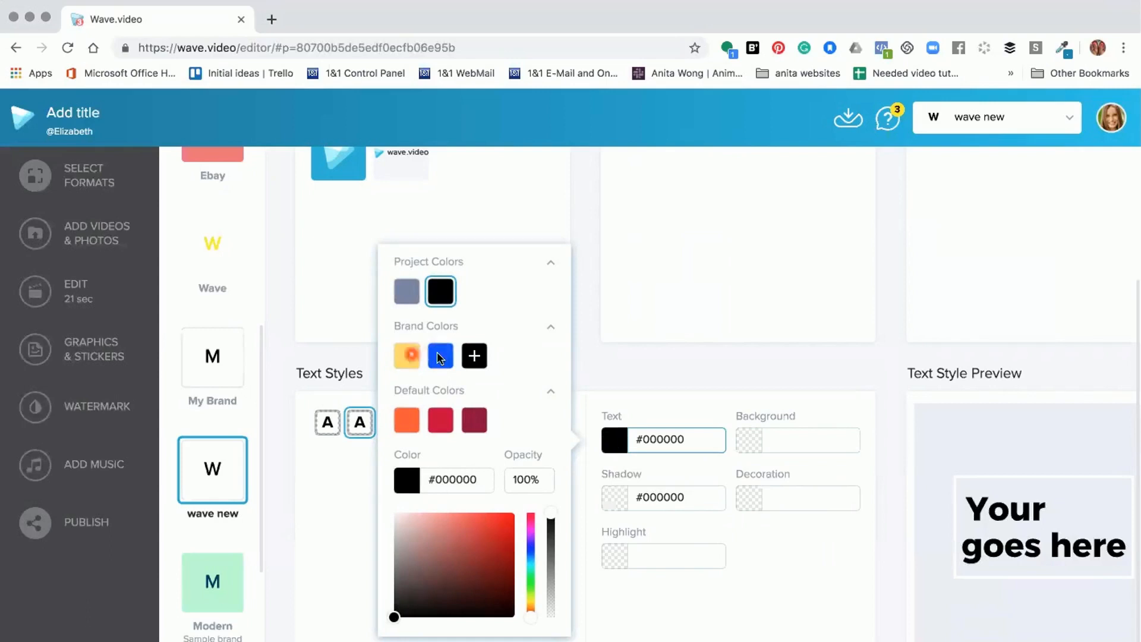
click(404, 360)
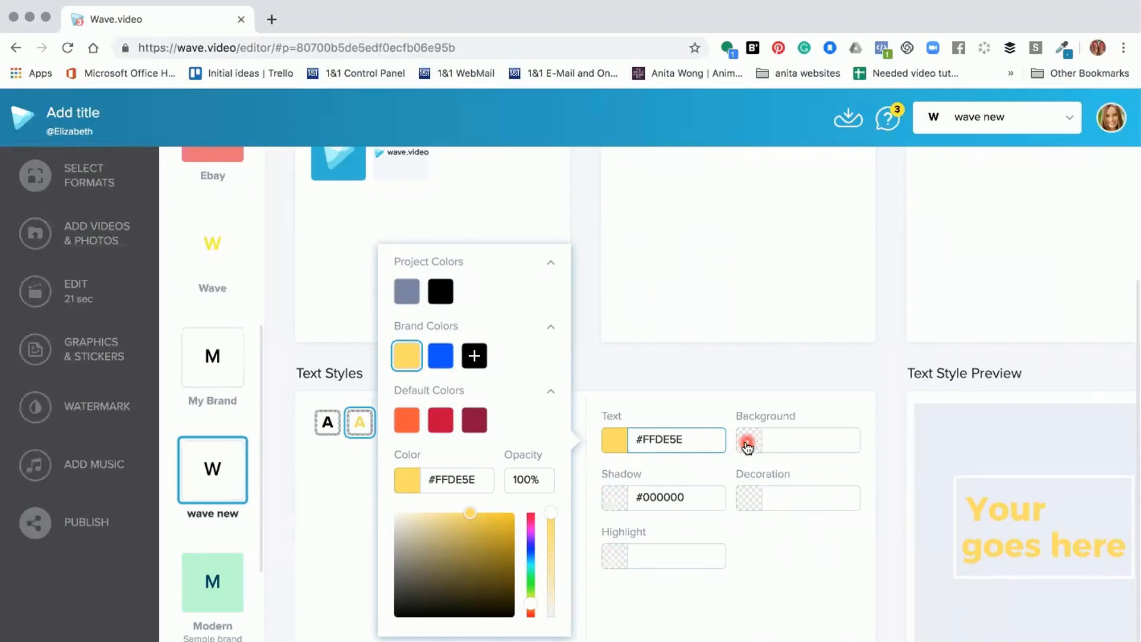
click(489, 336)
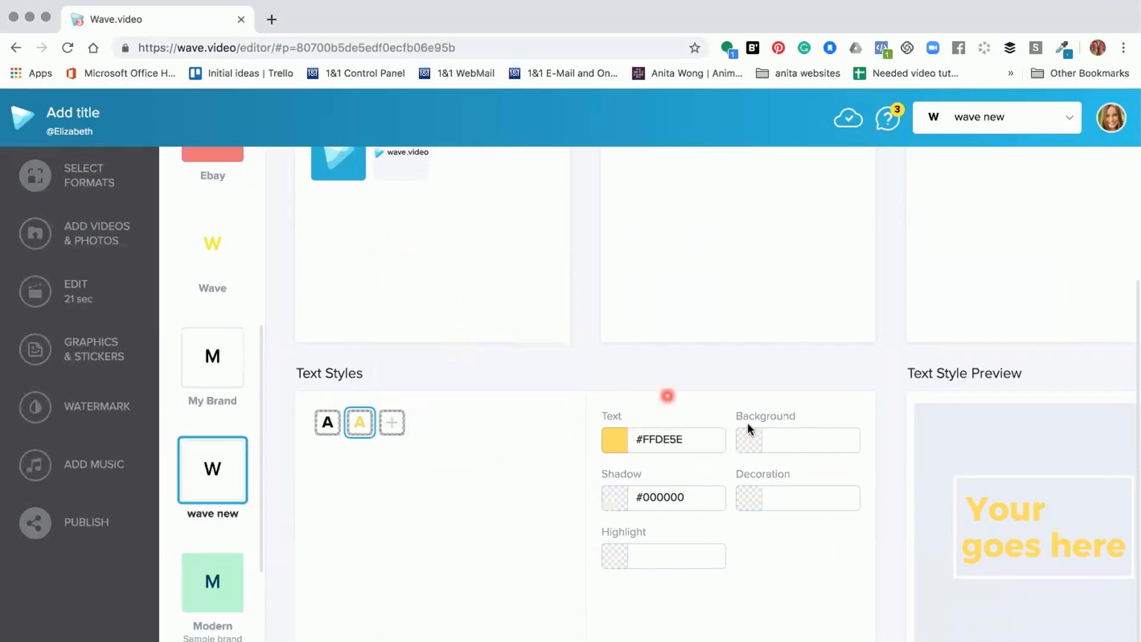
- Set the second text style's background to the blue brand color #004FFF and lower its opacity to 30%
click(748, 441)
click(576, 355)
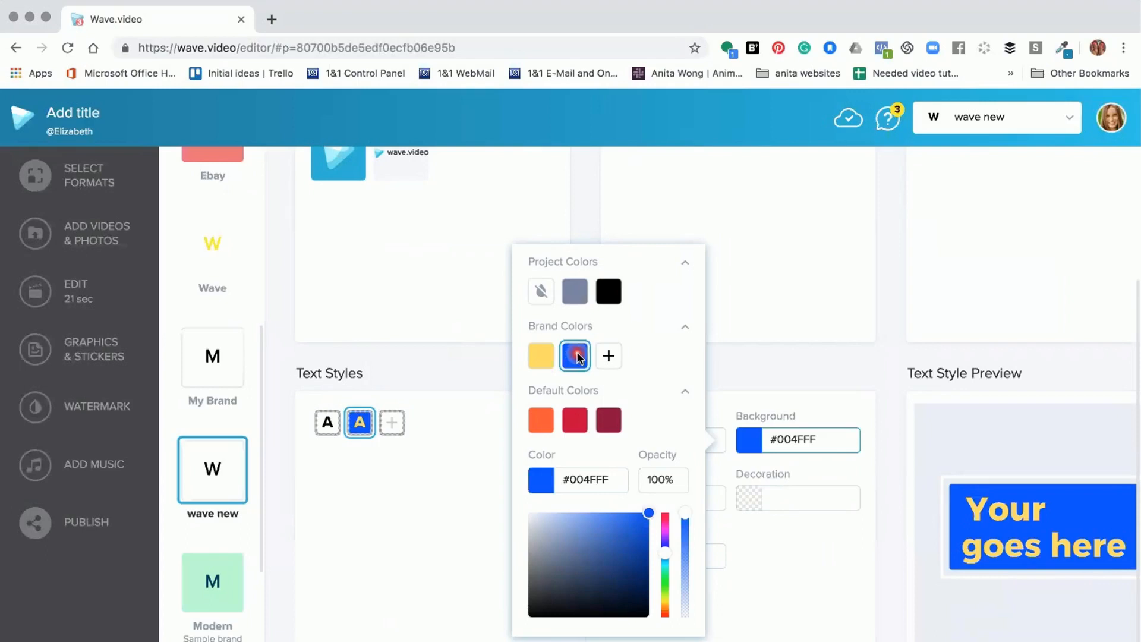
click(684, 512)
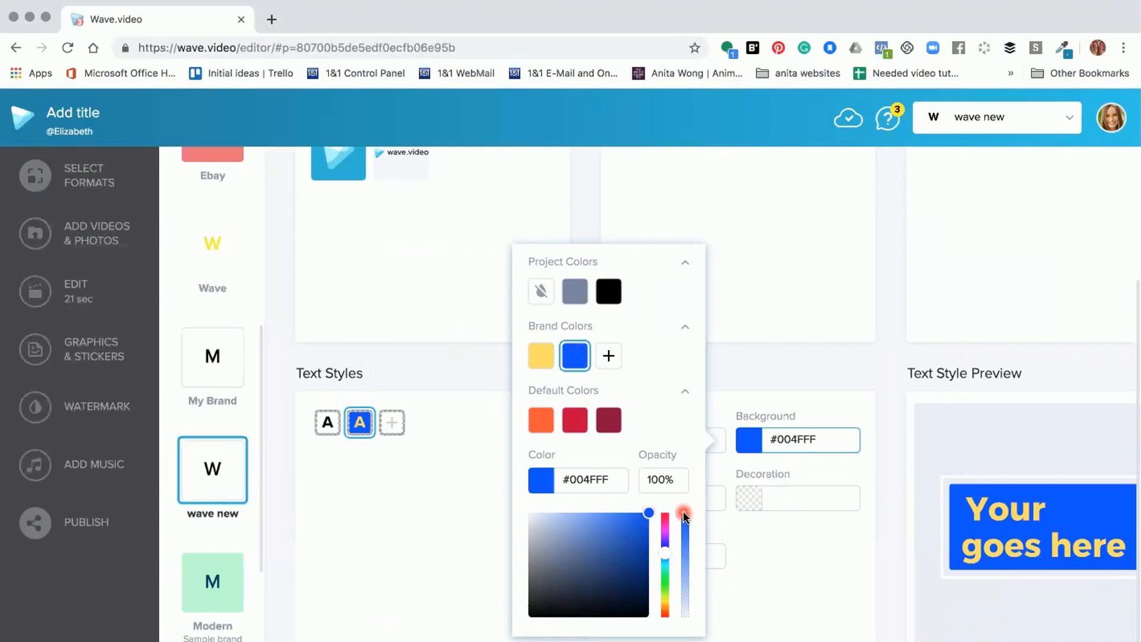
drag(685, 514, 687, 580)
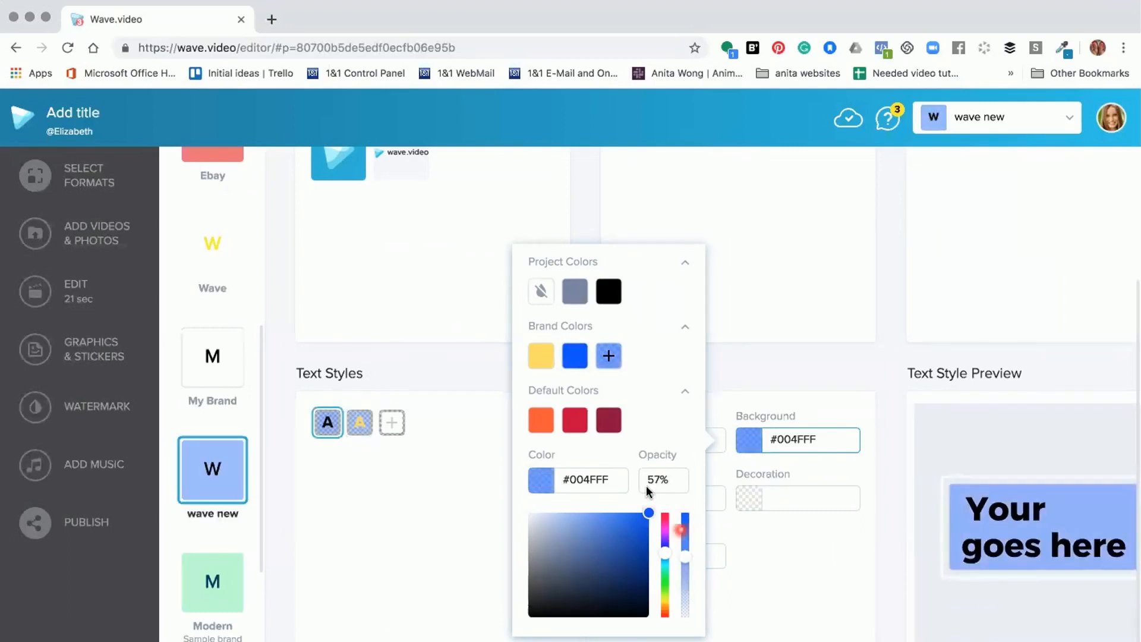
- Set the opacity of the first text style's #004FFF background to 100%
click(654, 481)
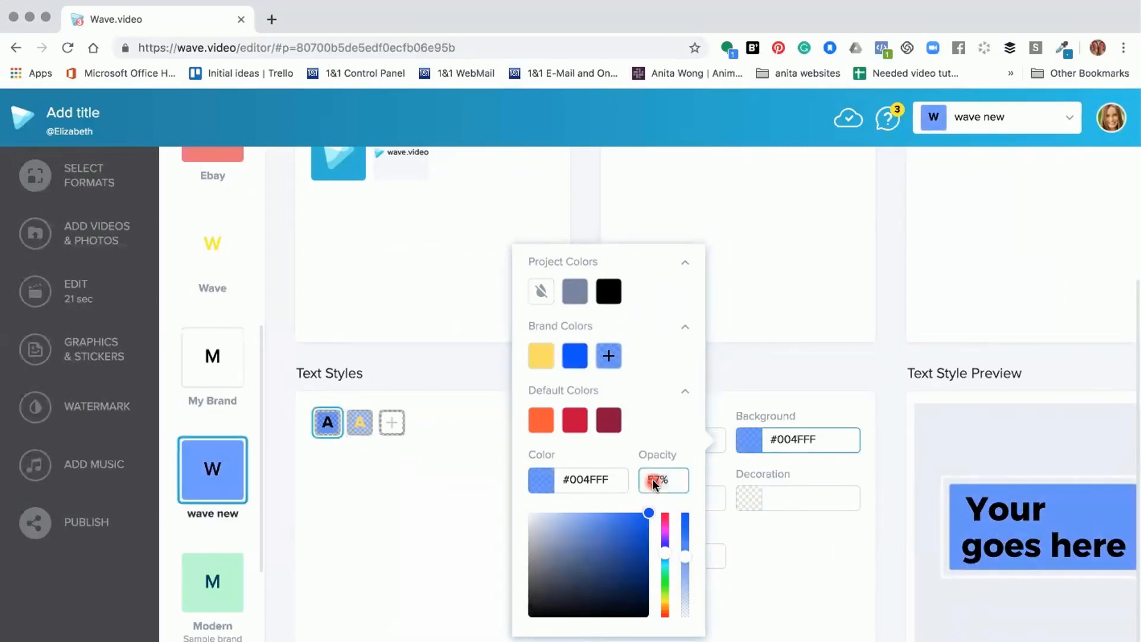
click(685, 559)
drag(684, 529, 683, 513)
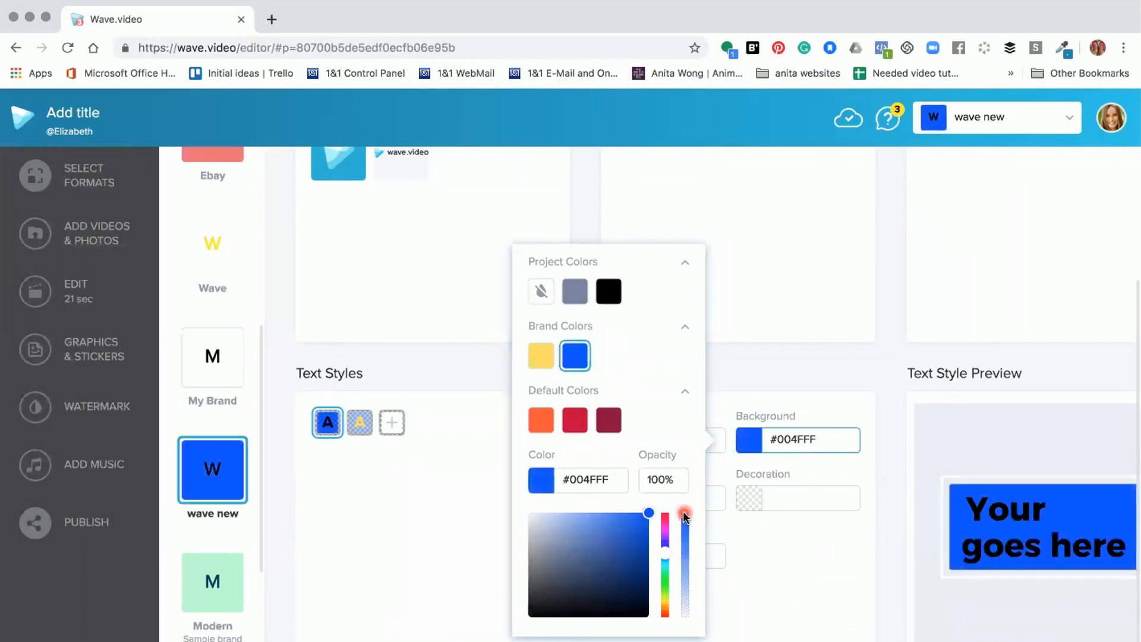
click(785, 529)
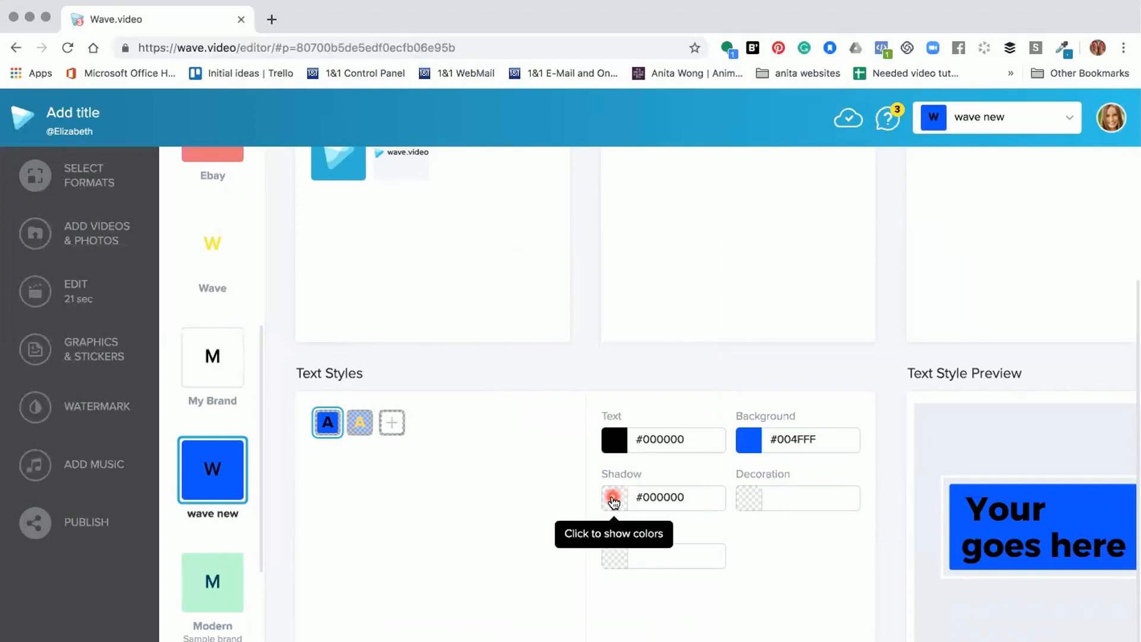
- Reselect the second text style and set its blue background's opacity to 100%
click(361, 421)
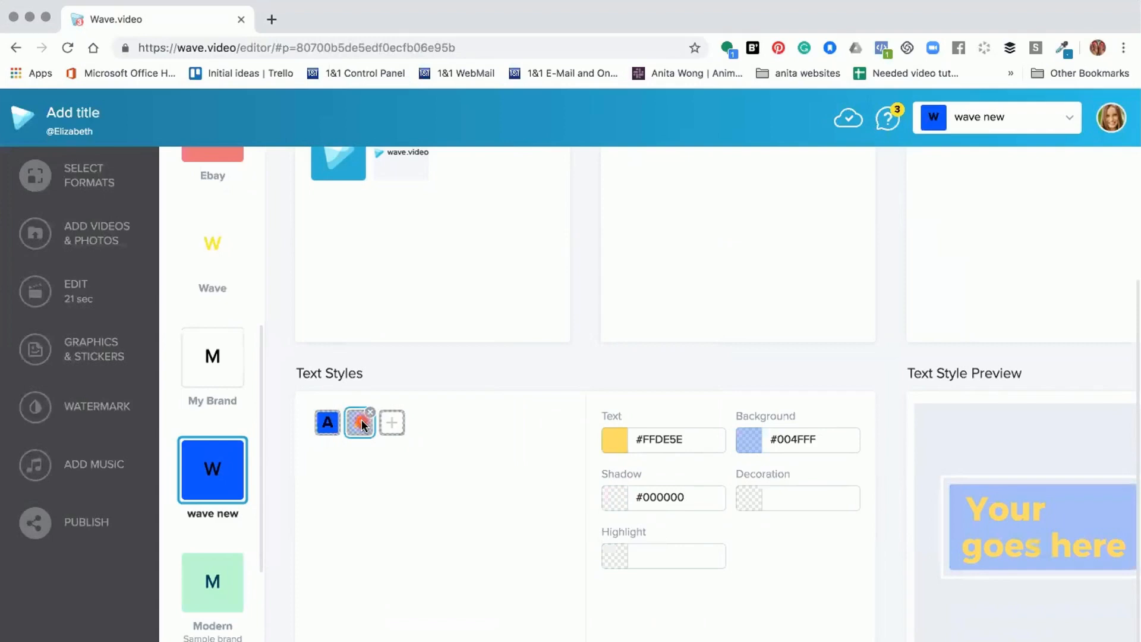
click(740, 439)
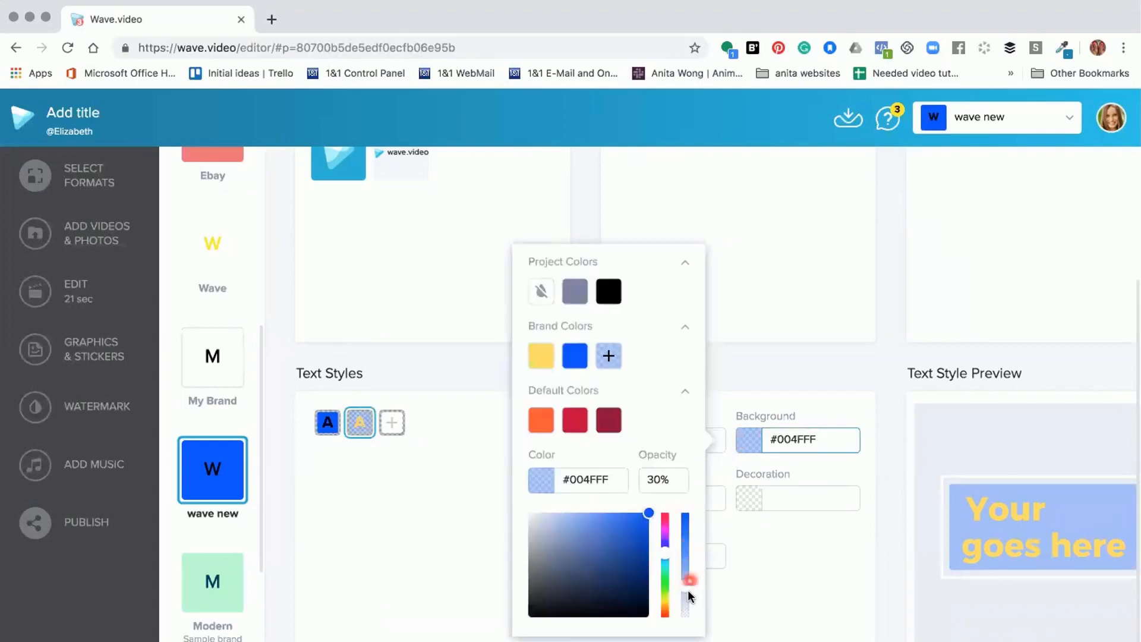
drag(684, 585, 682, 505)
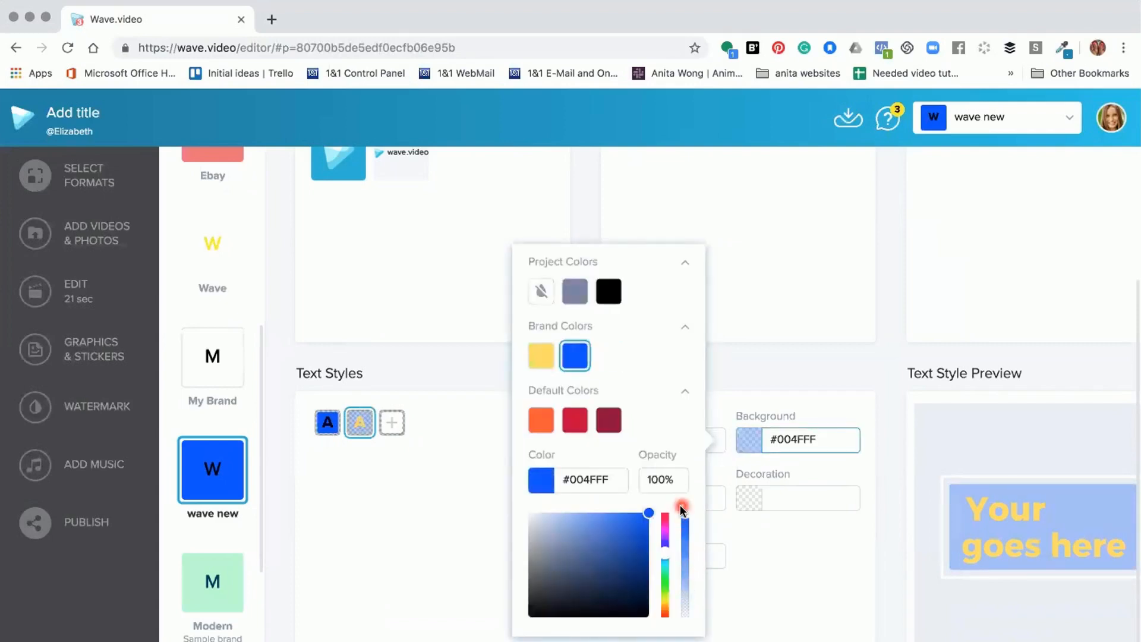
click(791, 557)
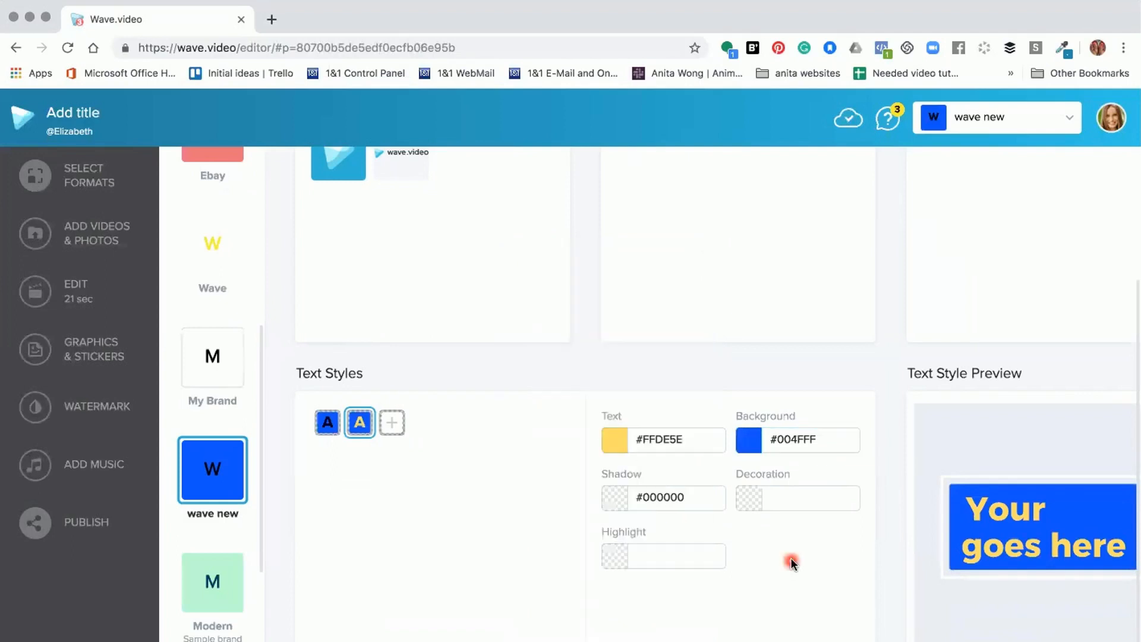
click(958, 506)
- Give the second text style a soft black shadow, #000000, at 100% opacity
click(612, 501)
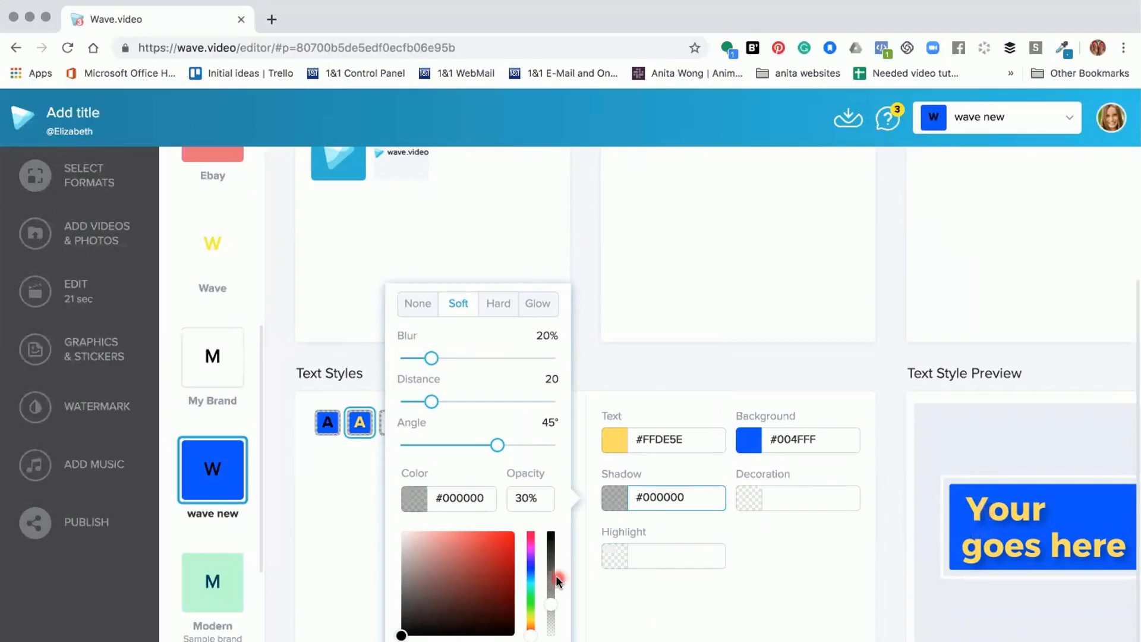
drag(549, 603, 550, 533)
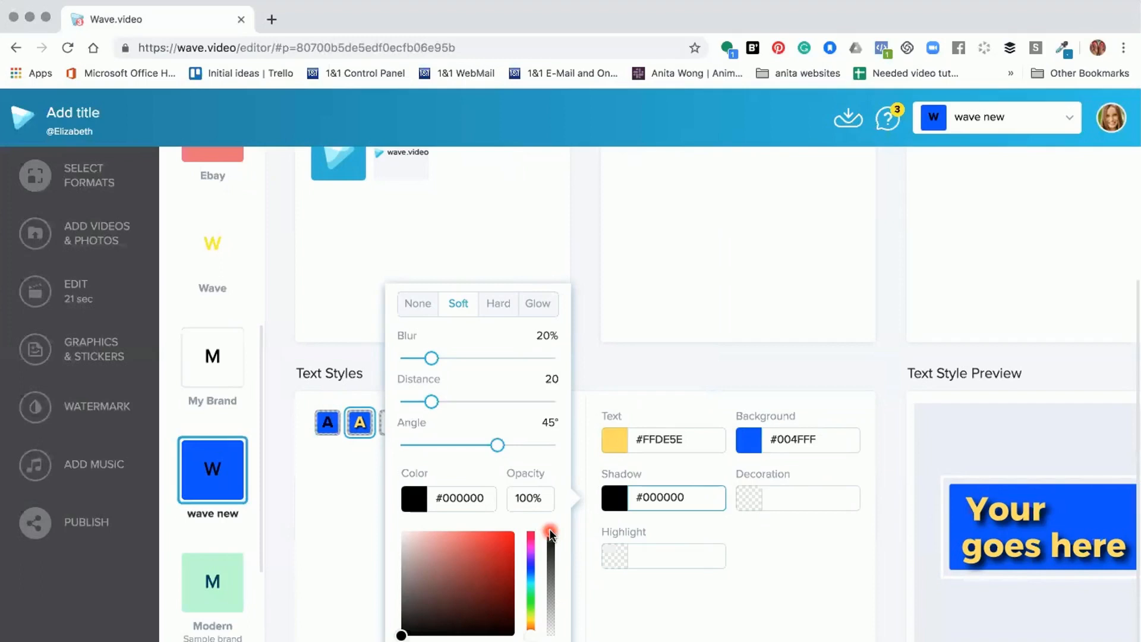
click(750, 502)
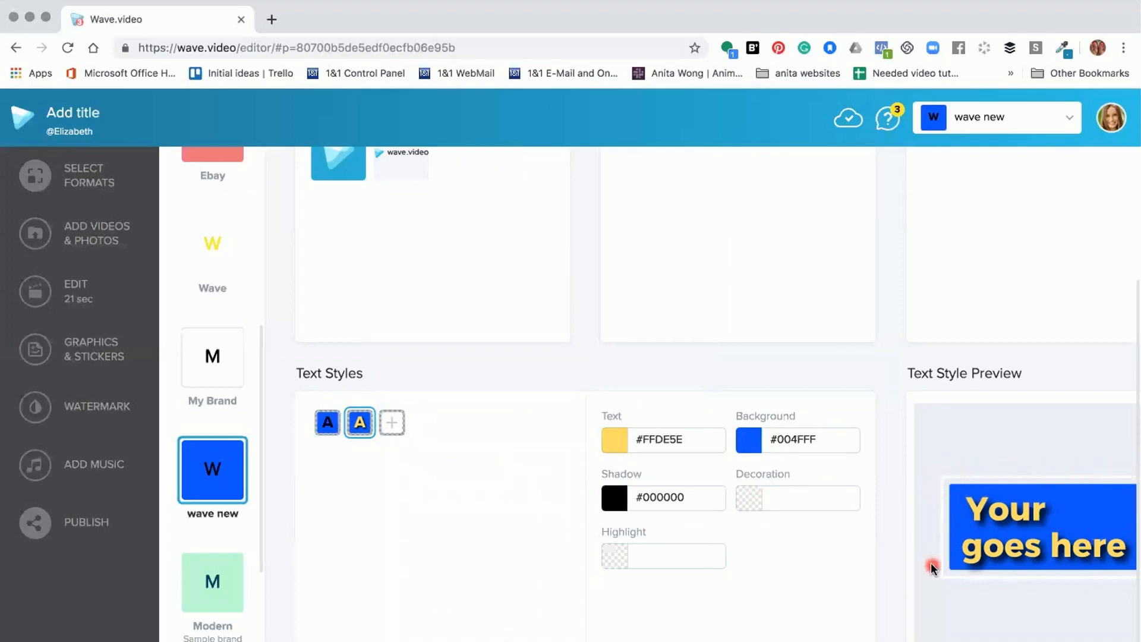
- Set the second text style's decoration to the default orange color #FF5733
click(748, 501)
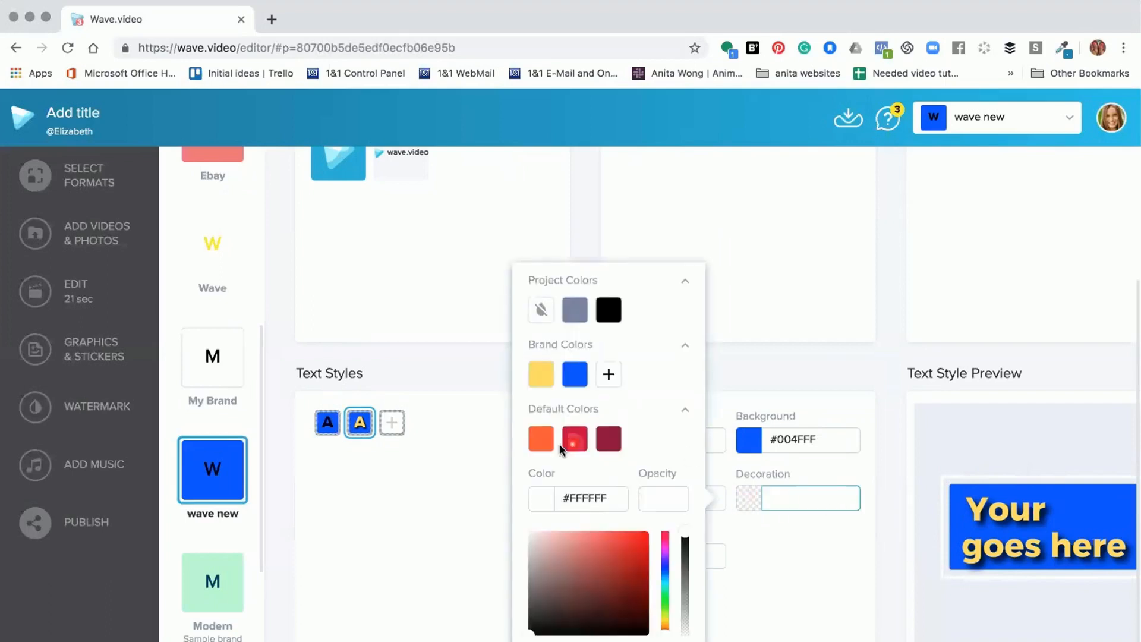
click(542, 439)
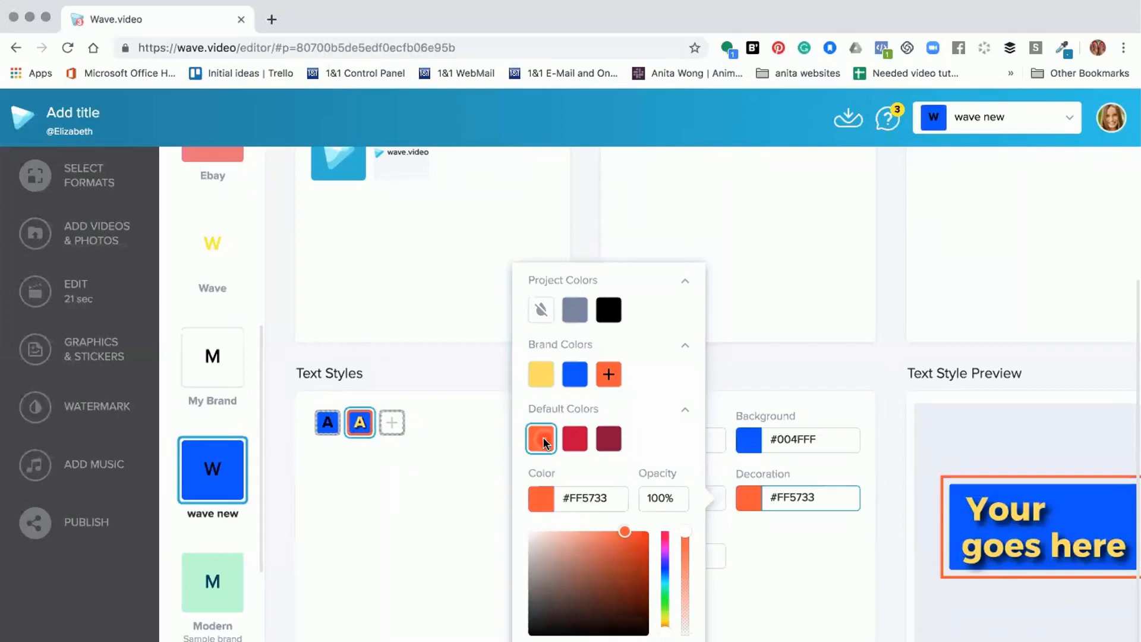
click(778, 538)
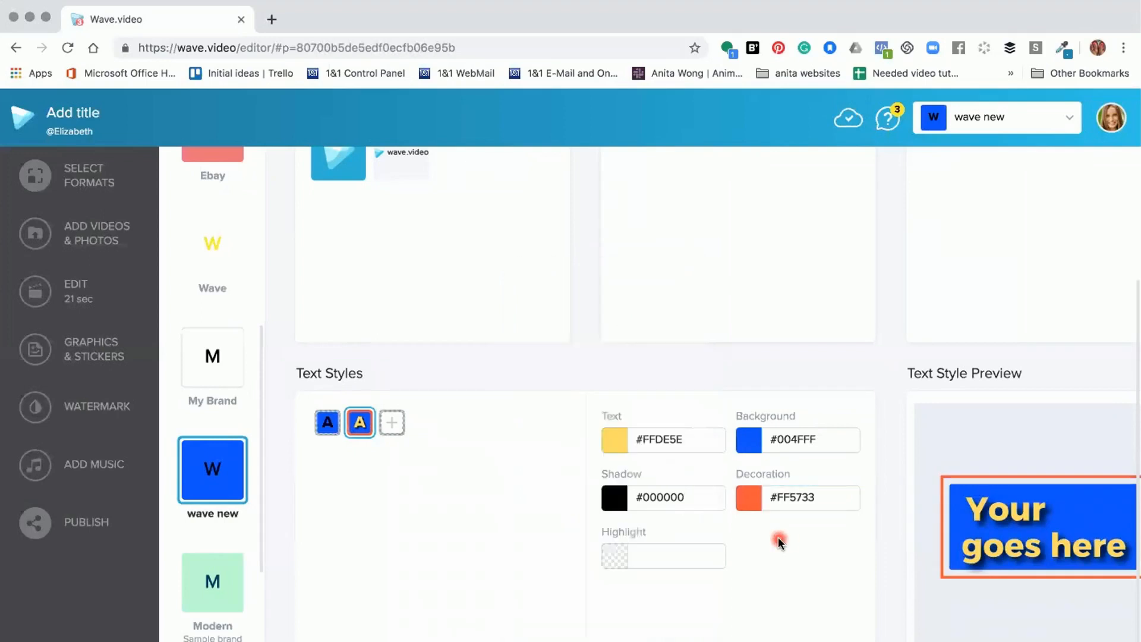
- Set the second text style's highlight to the default red color #C70039
click(614, 558)
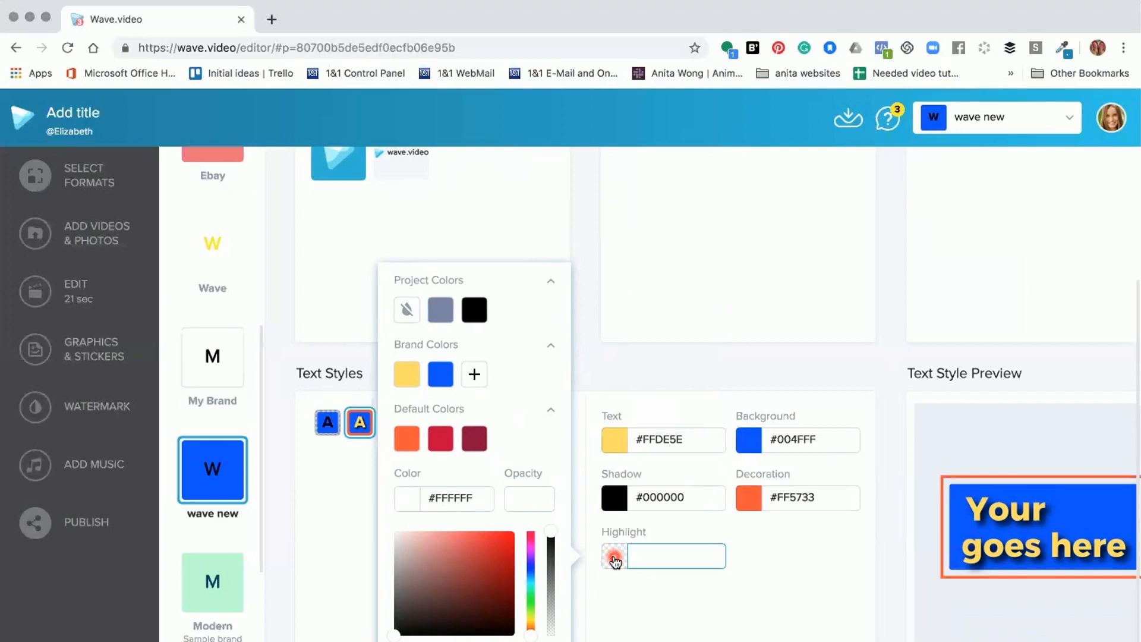
click(440, 440)
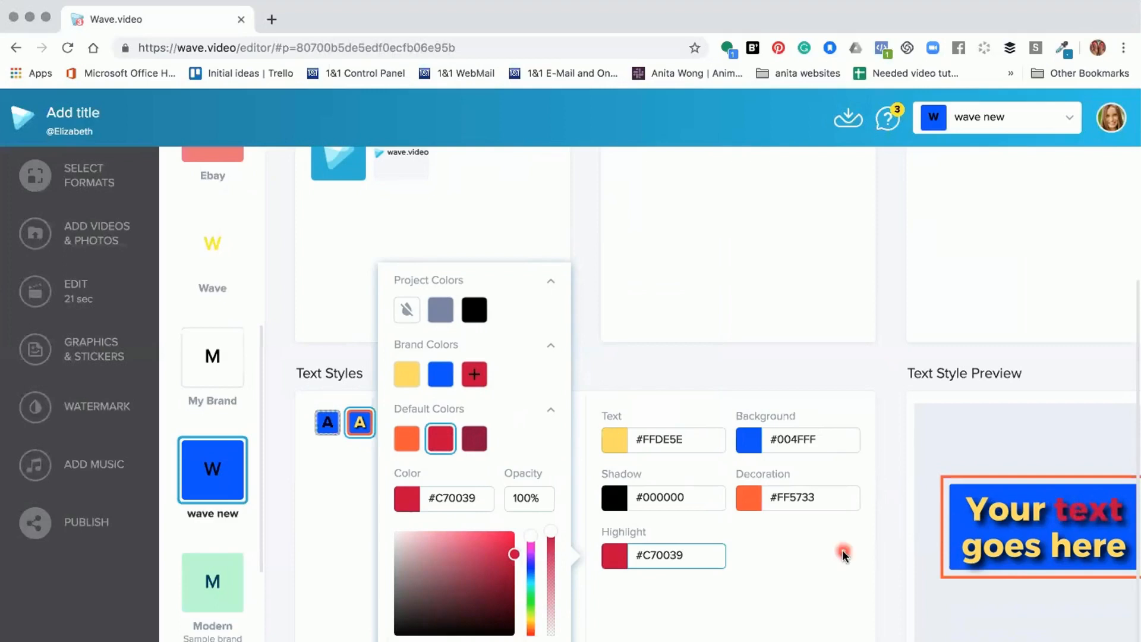
click(807, 563)
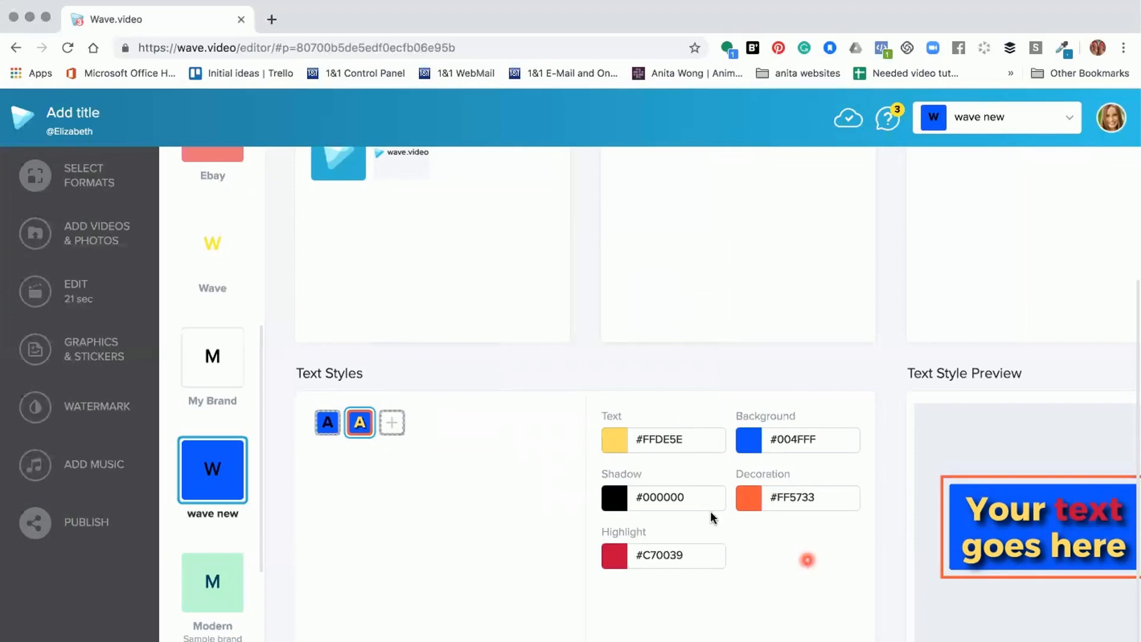
- Add a third text style and set its text color to the brand blue #004FFF
click(393, 425)
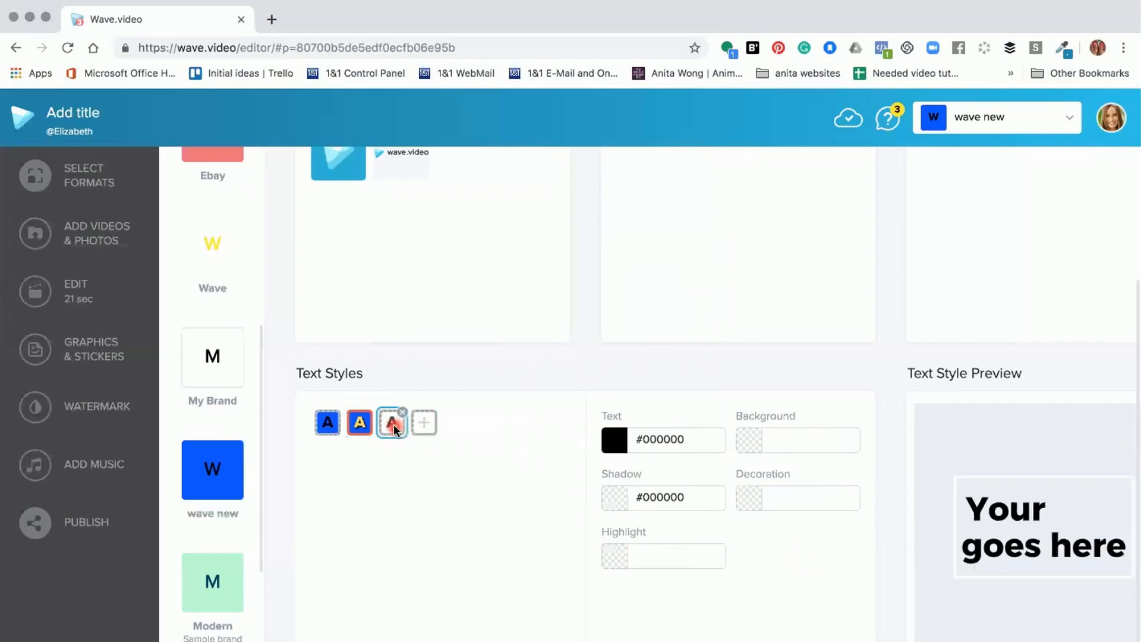
click(614, 442)
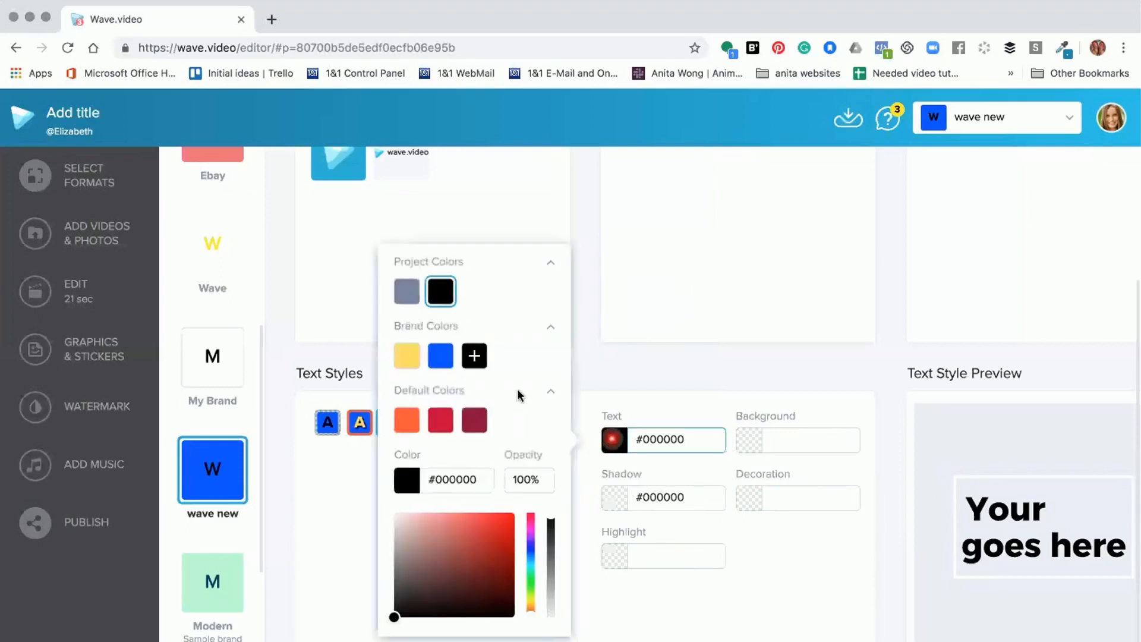
click(445, 367)
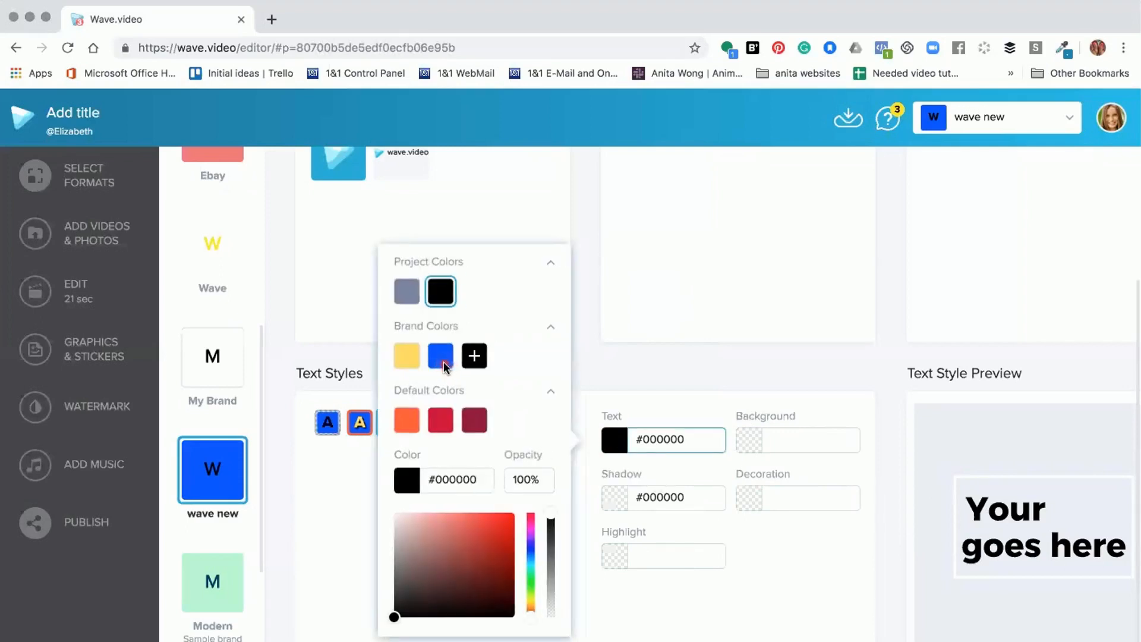
click(444, 363)
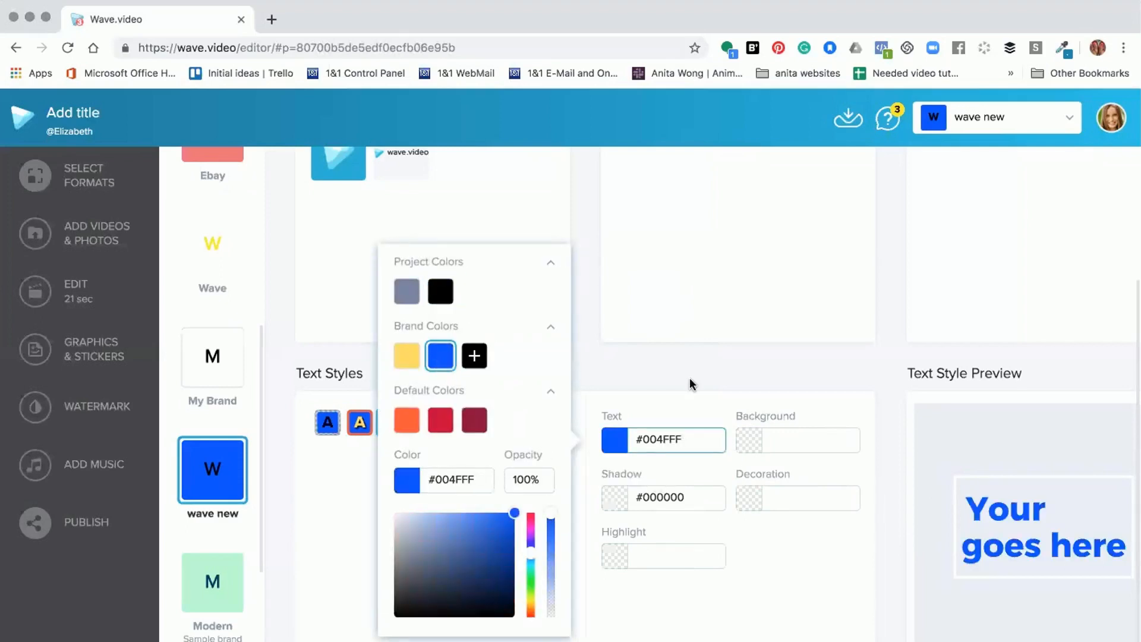
- Set the third text style's background to the brand yellow #FFDE5E
click(752, 441)
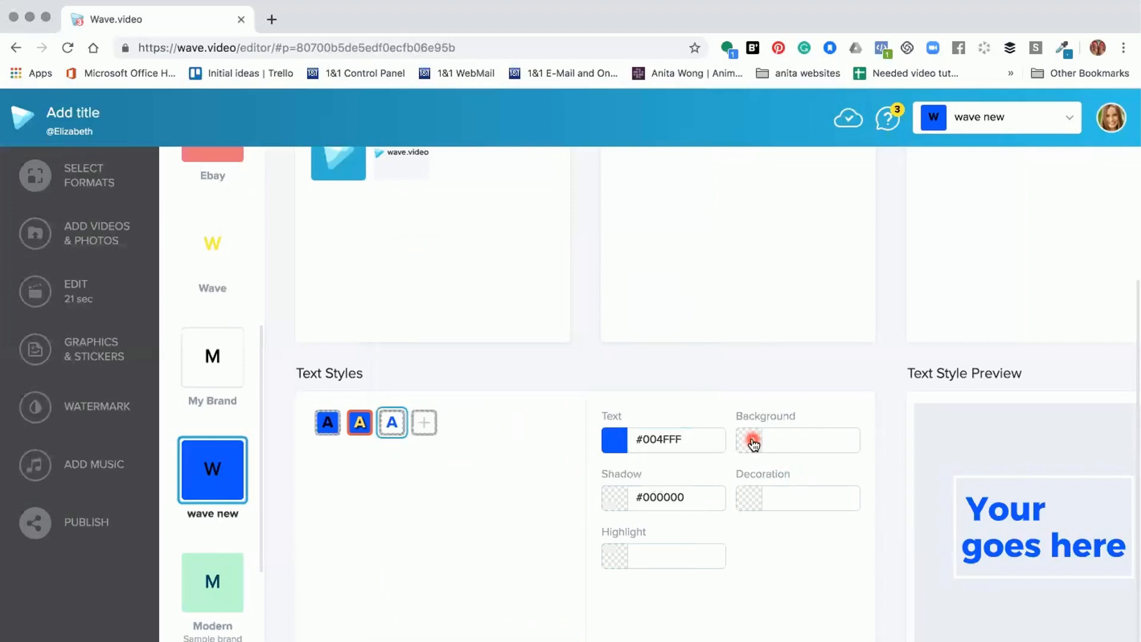
click(540, 356)
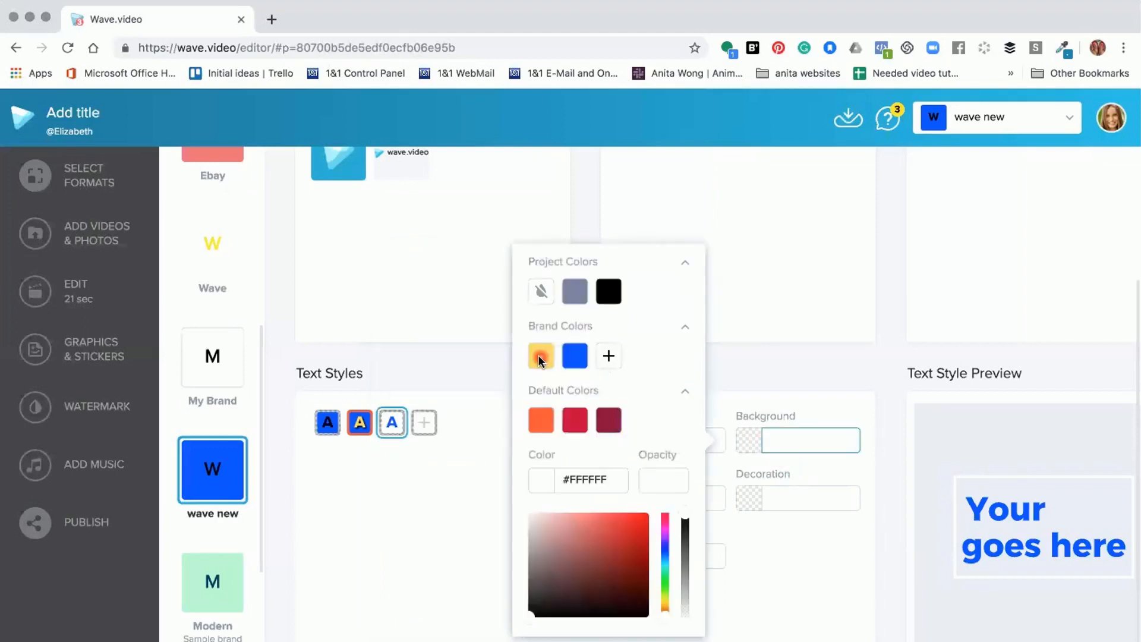
click(540, 358)
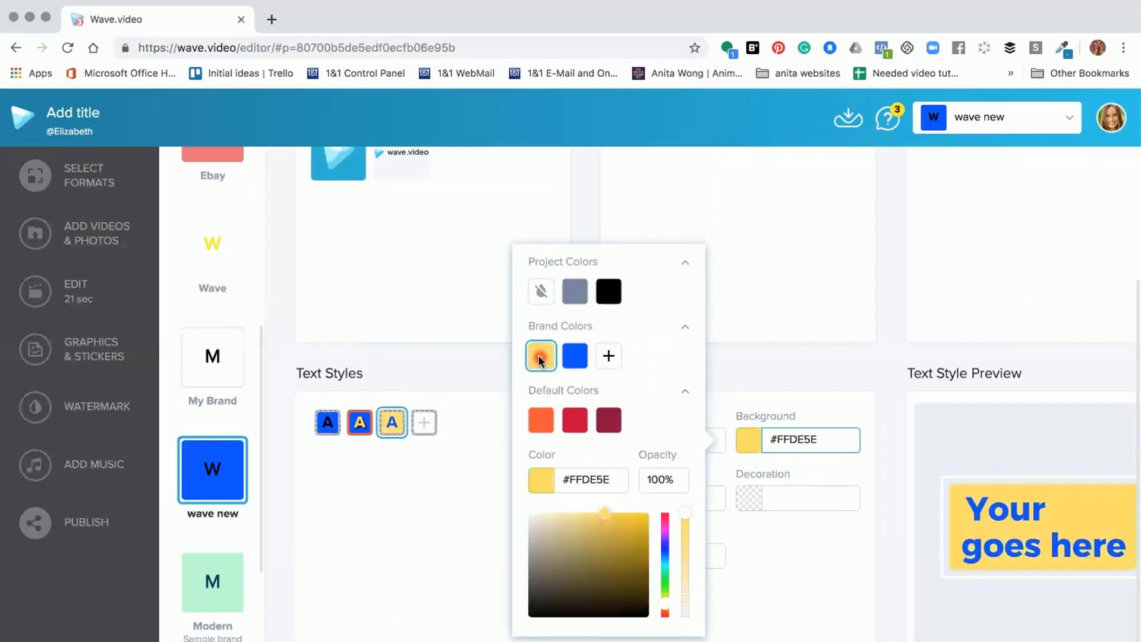
click(736, 464)
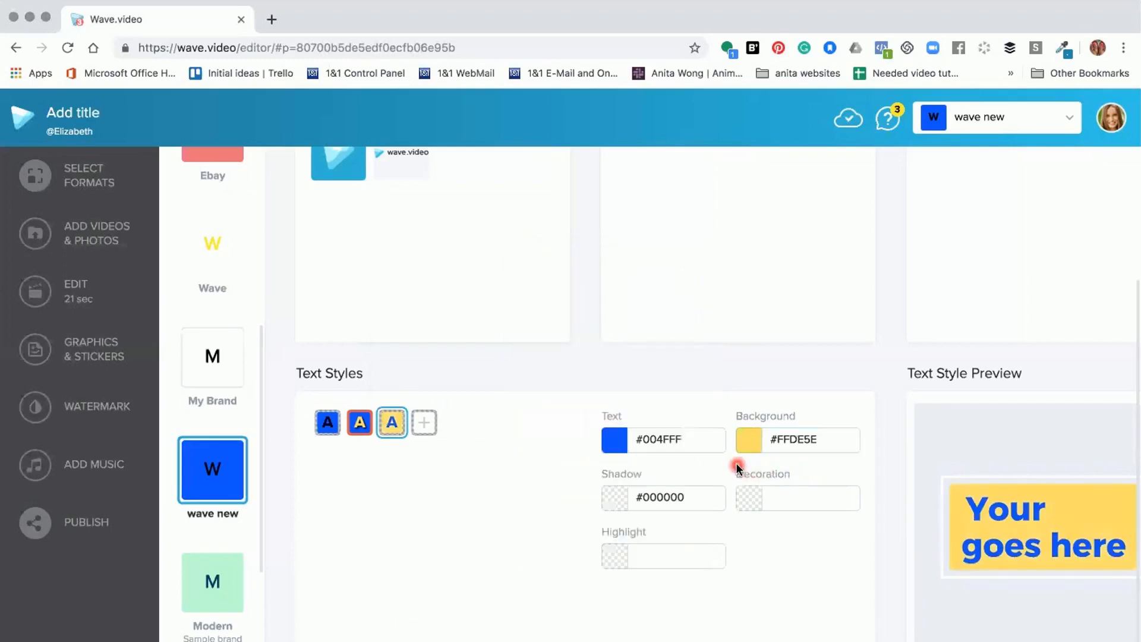
- Give the third text style a soft black shadow, #000000, at about 99% opacity
click(615, 498)
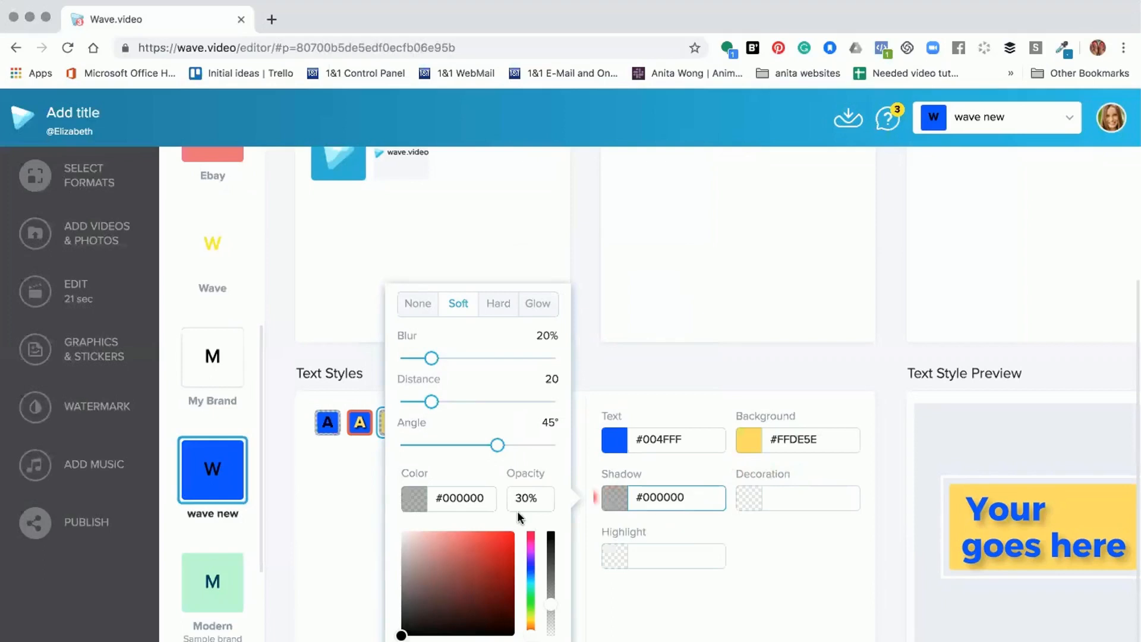
drag(550, 599, 549, 530)
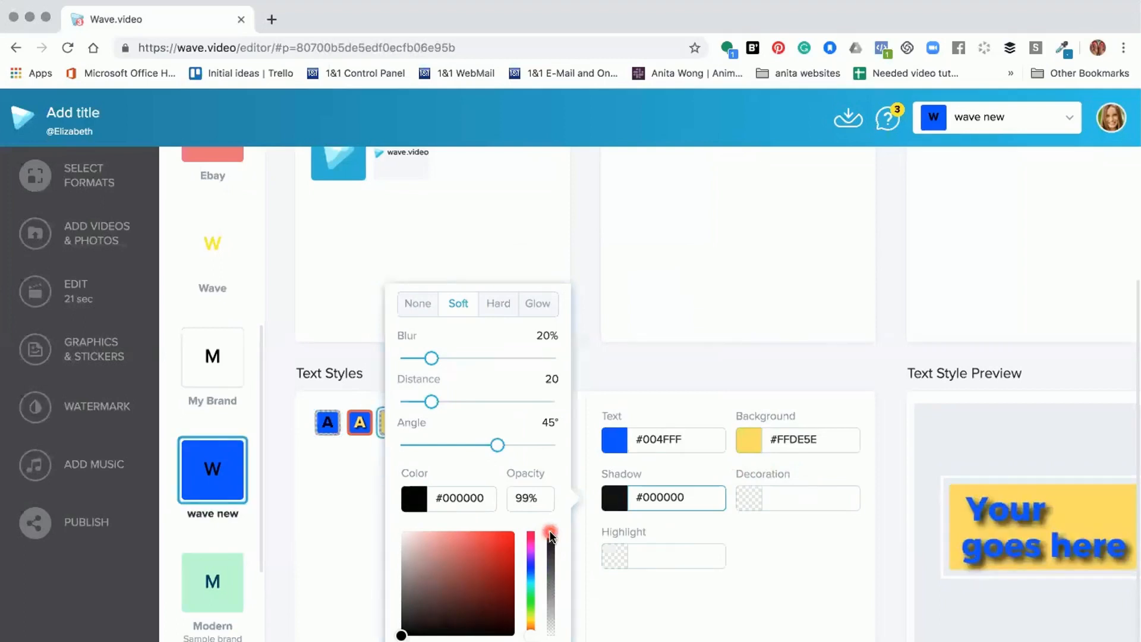
click(749, 502)
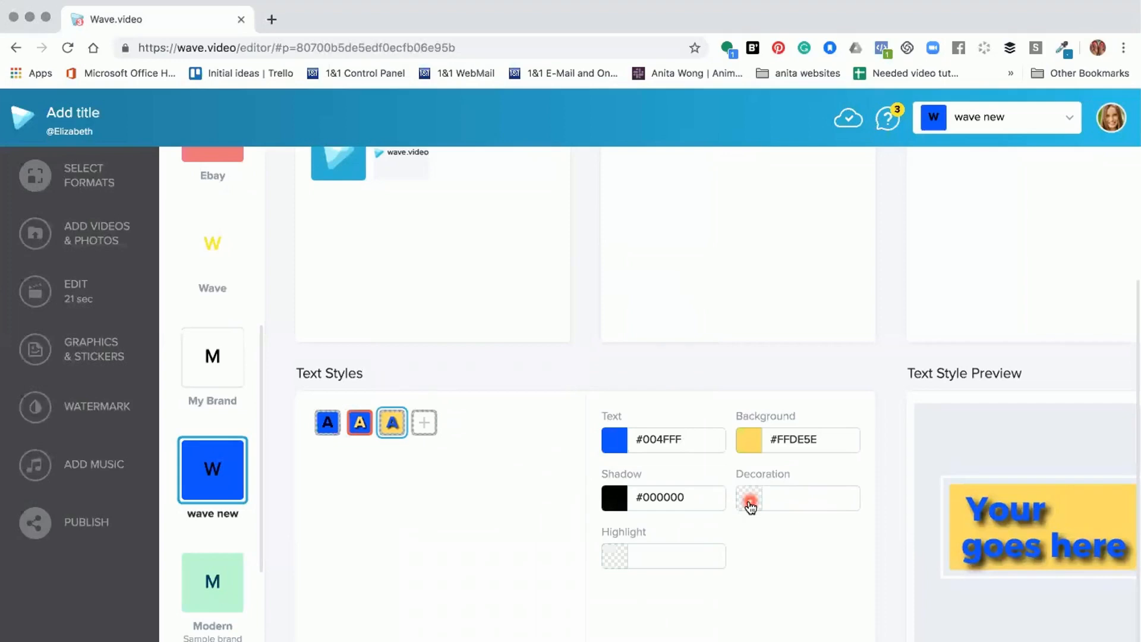
- Set the third text style's decoration to the default dark red color #900C3F
click(750, 504)
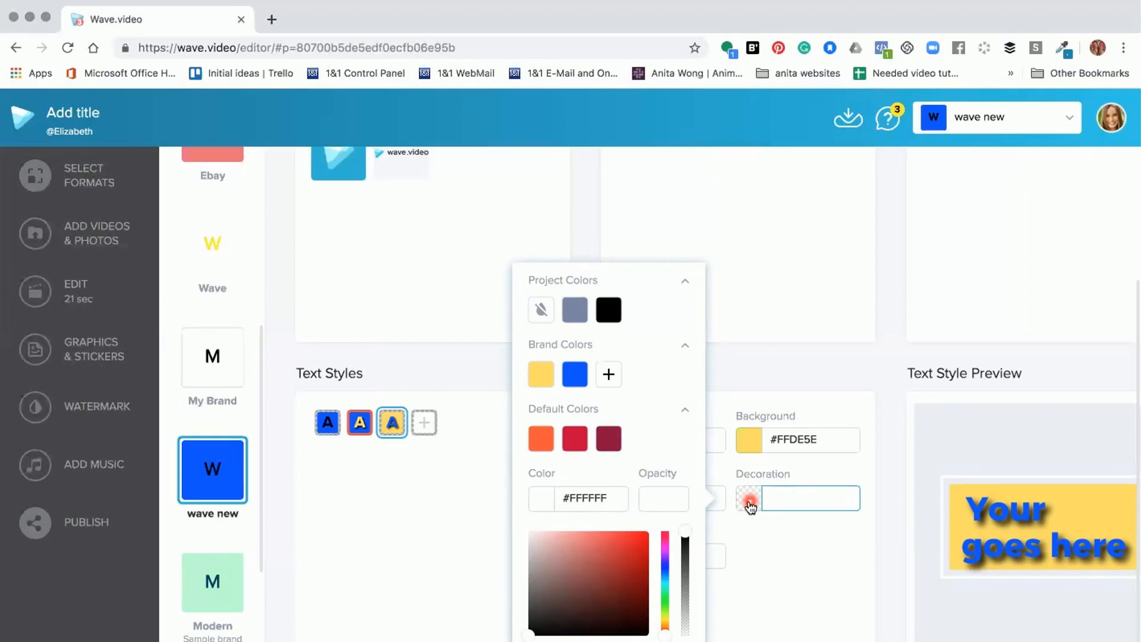
click(606, 440)
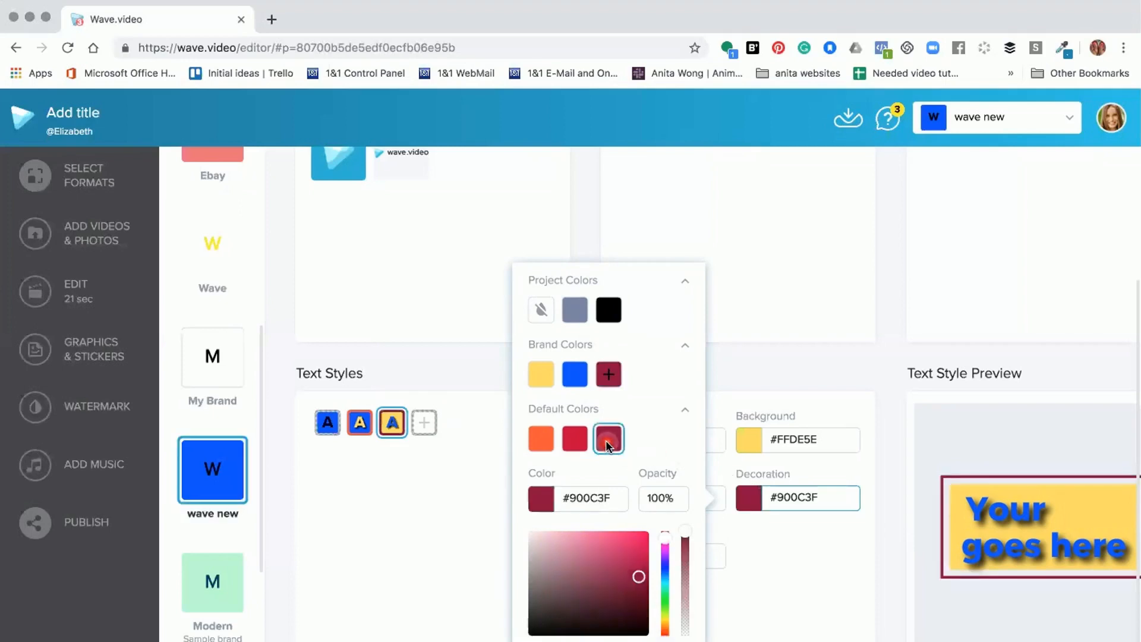
click(815, 564)
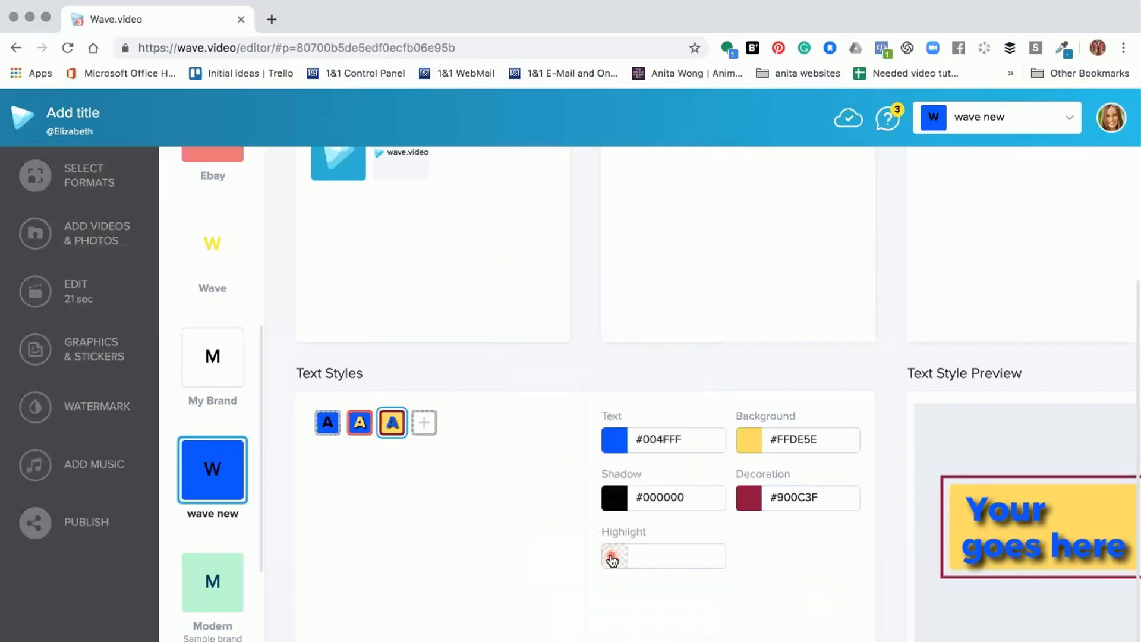
- Set the third text style's highlight to the default orange color #FF5733
click(612, 557)
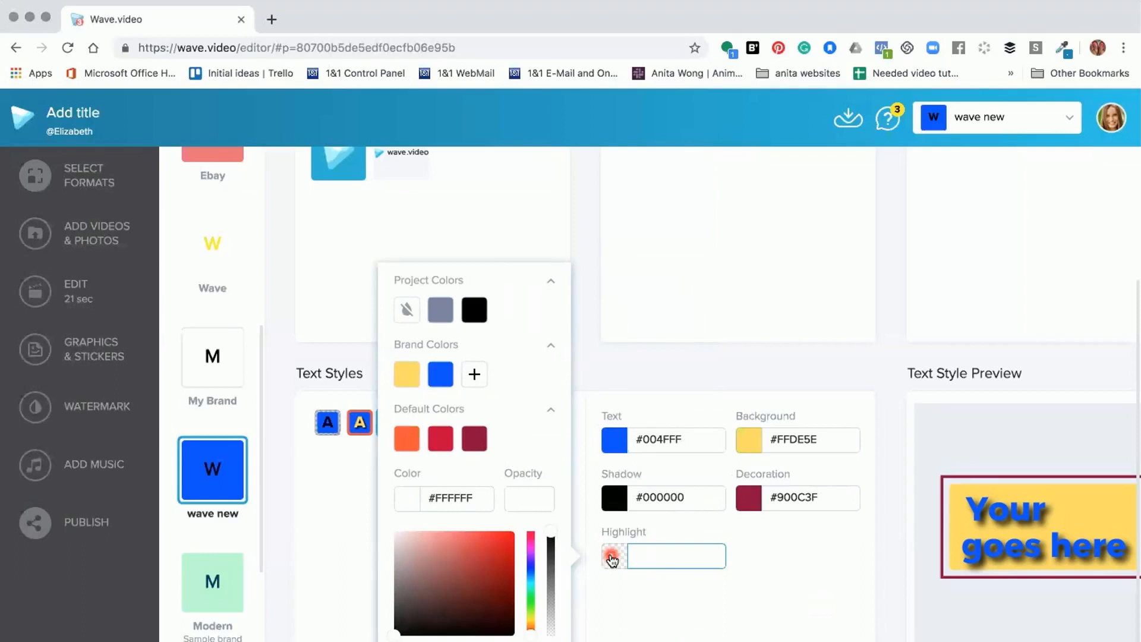
click(408, 443)
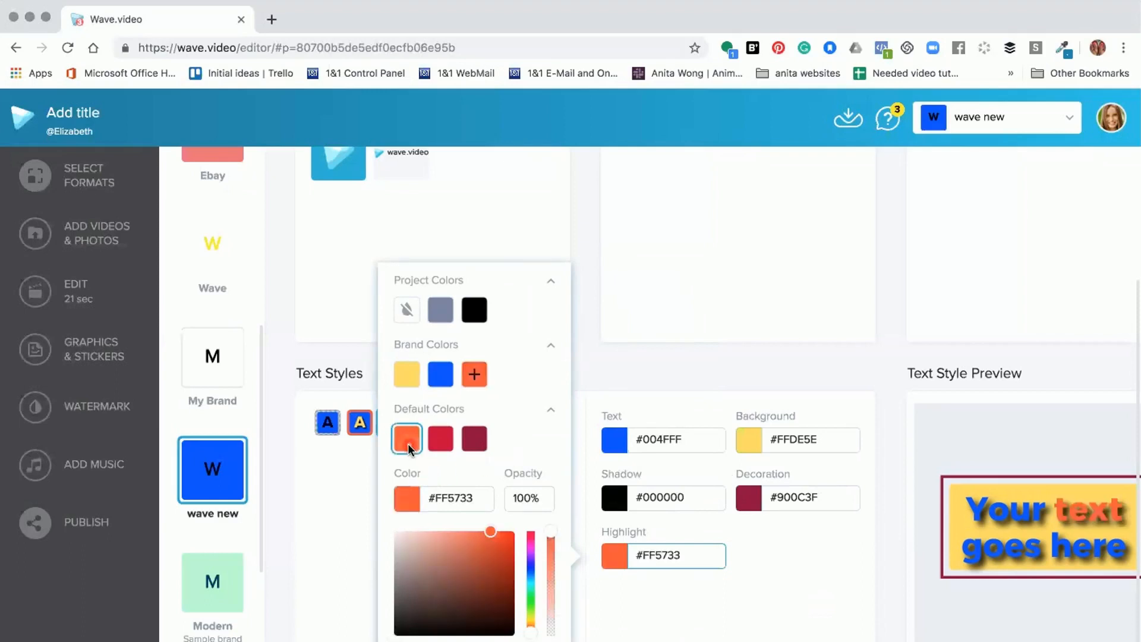
click(823, 573)
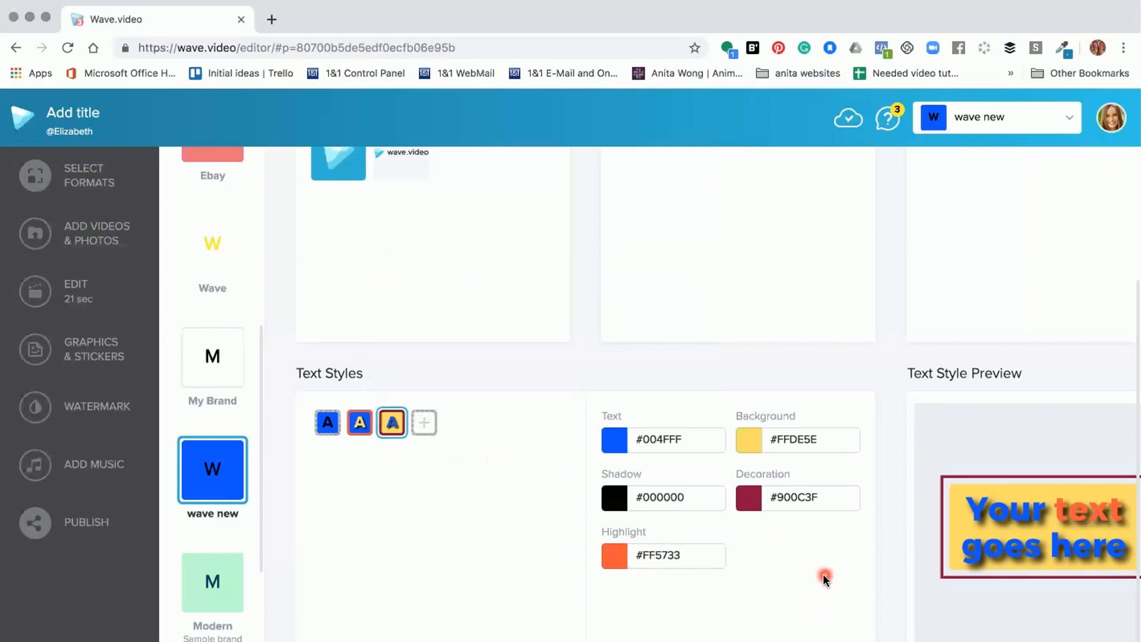
- Return to editing the video and replace the first clip's message text with "My brand colours"
click(76, 297)
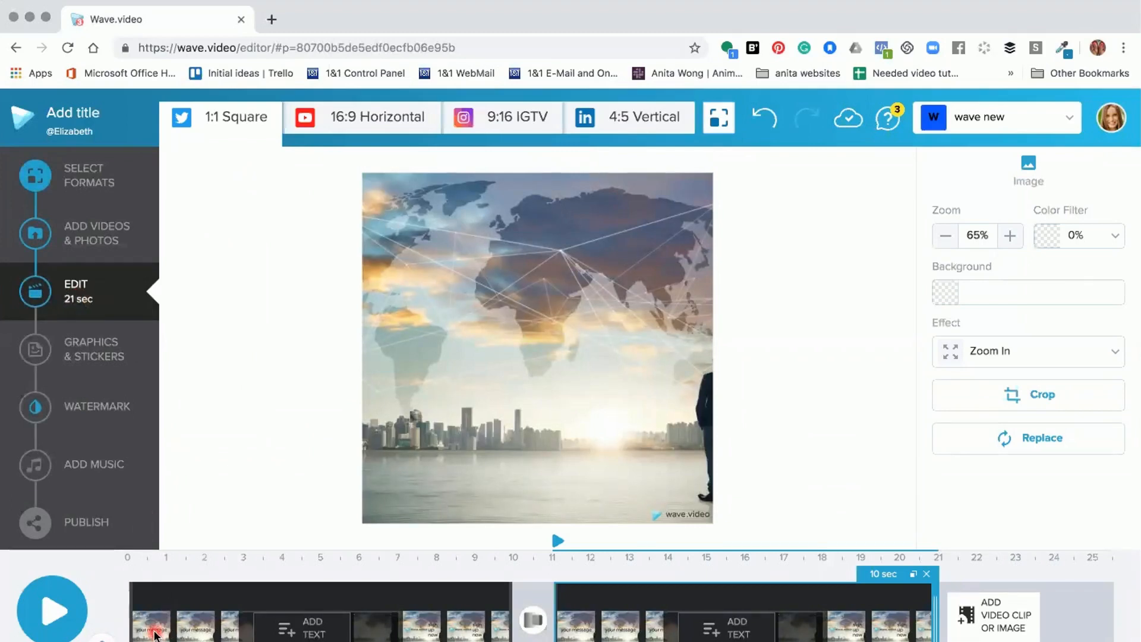
click(153, 631)
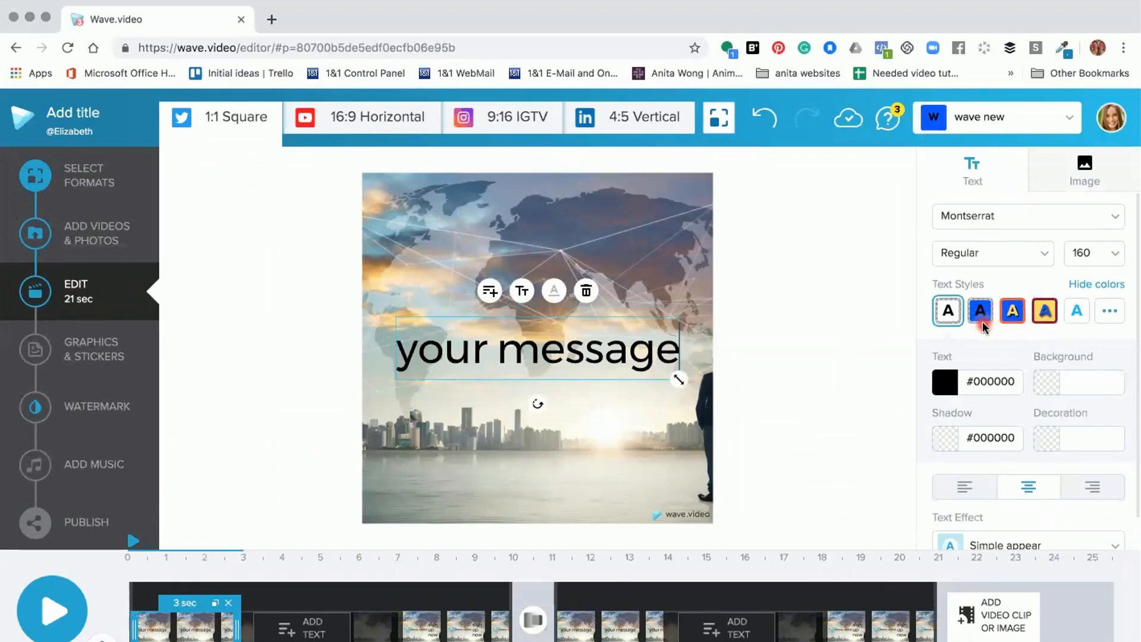
click(404, 349)
drag(402, 348, 677, 342)
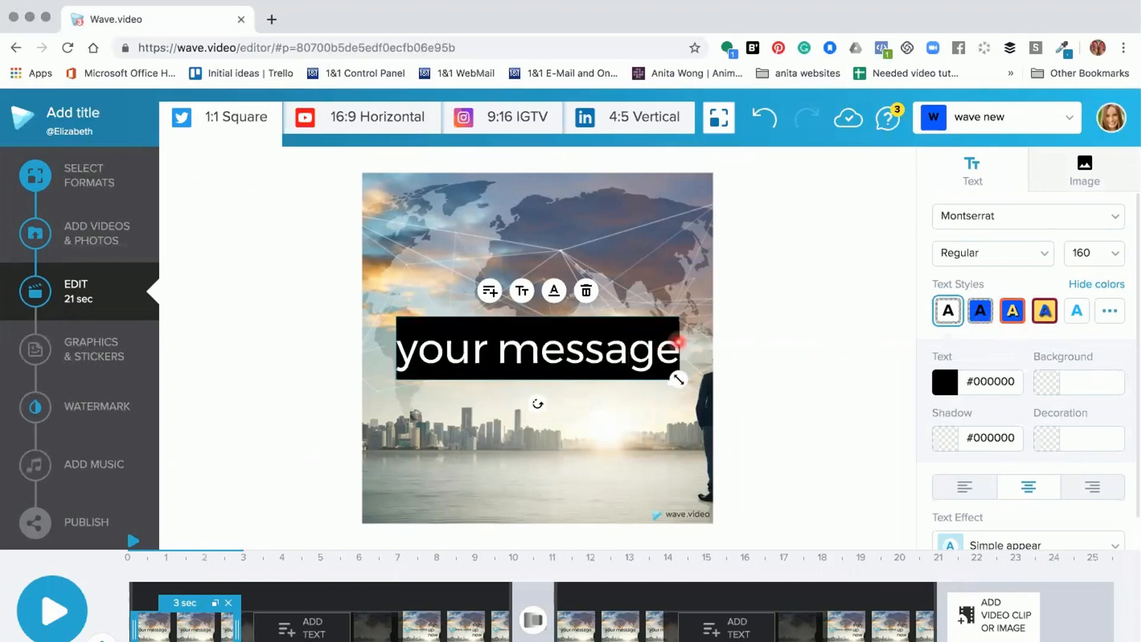
text(My b)
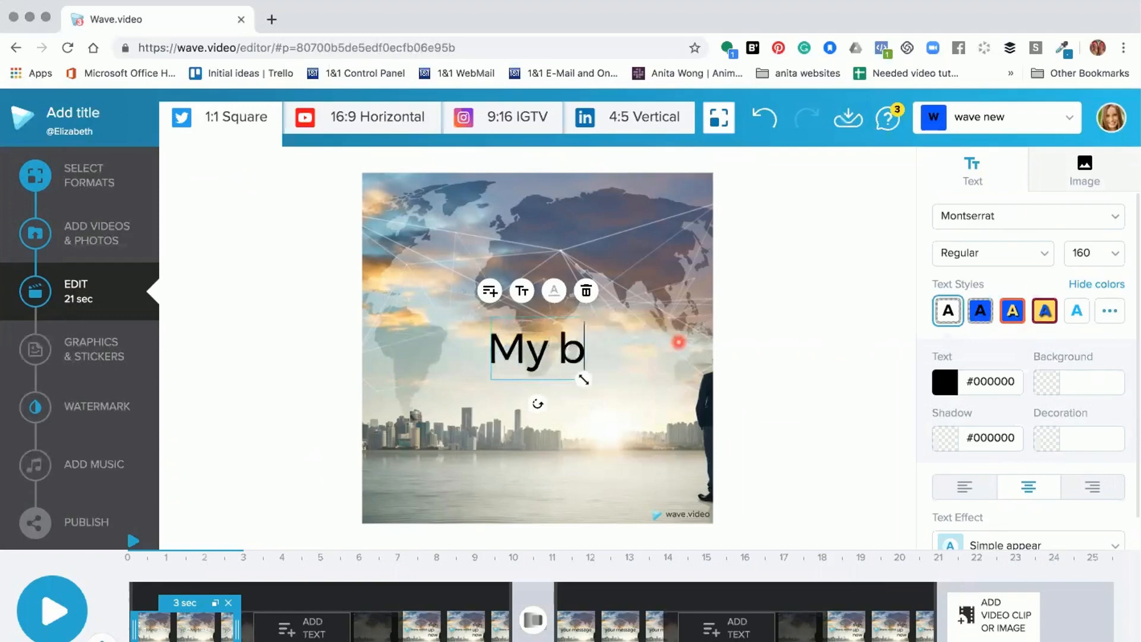
text(randcolours)
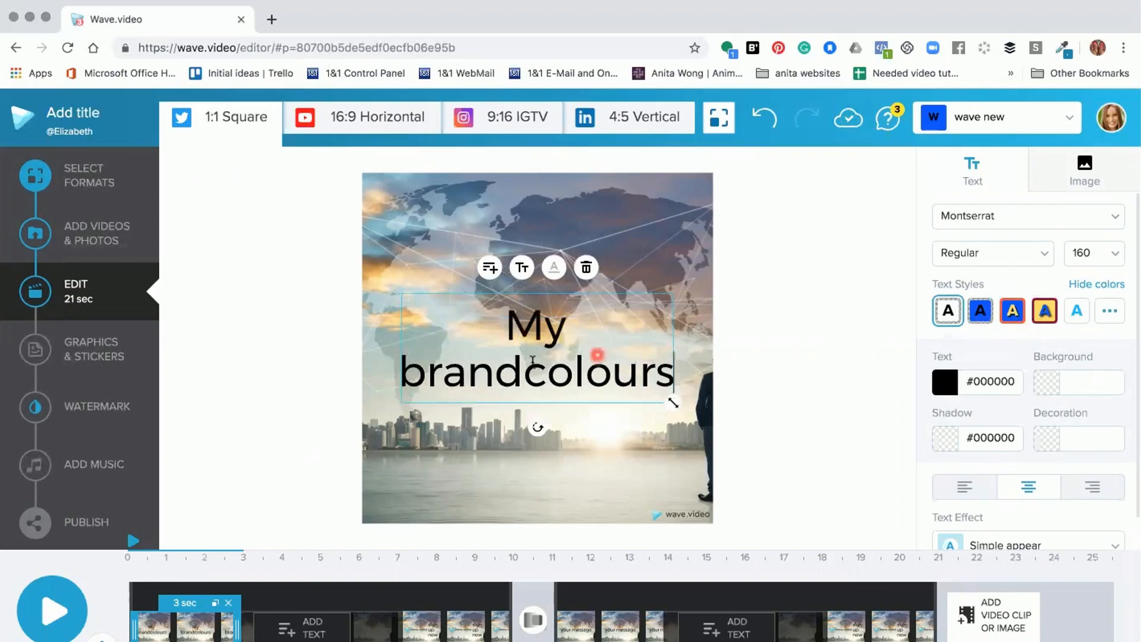
click(532, 360)
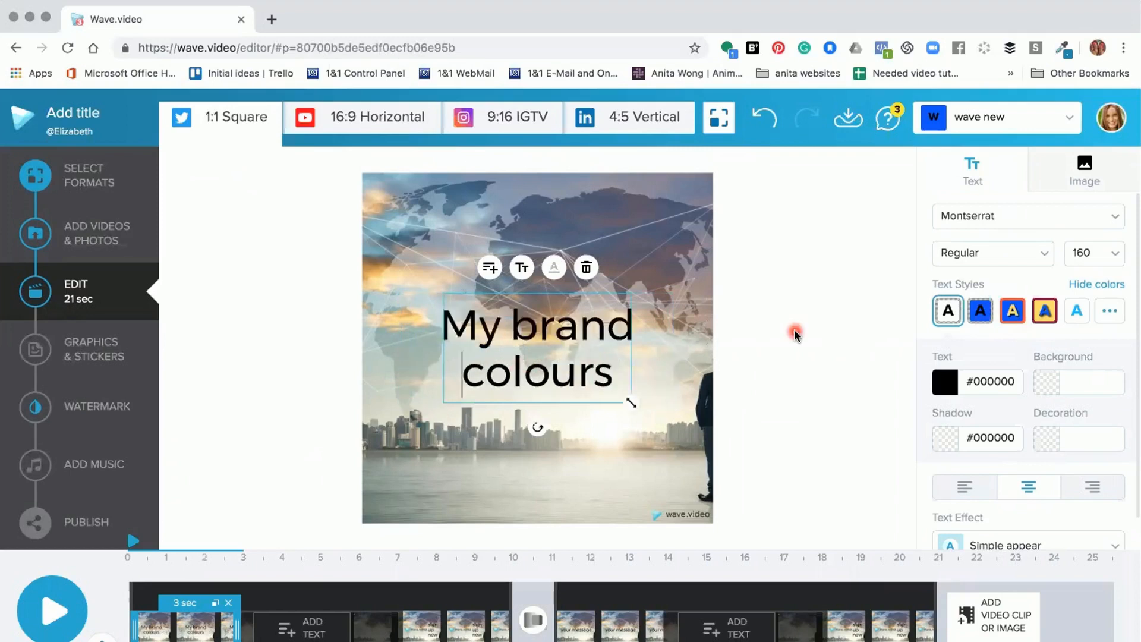
- Try the first two brand text styles on the "My brand colours" text and apply the third, blue on yellow
click(980, 310)
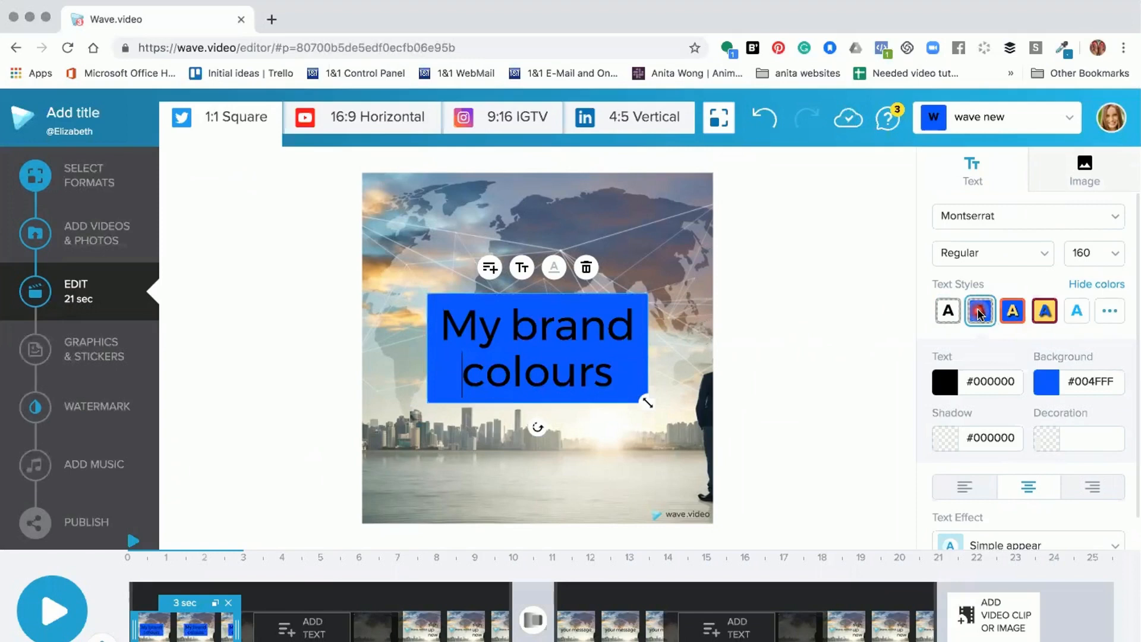
click(1014, 311)
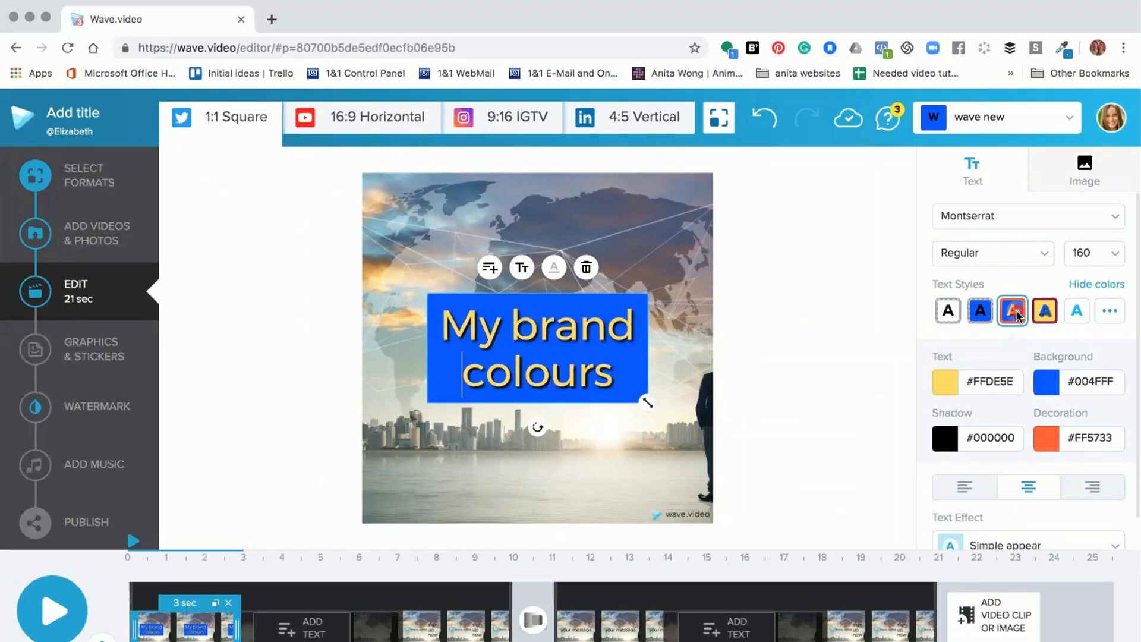
click(1042, 317)
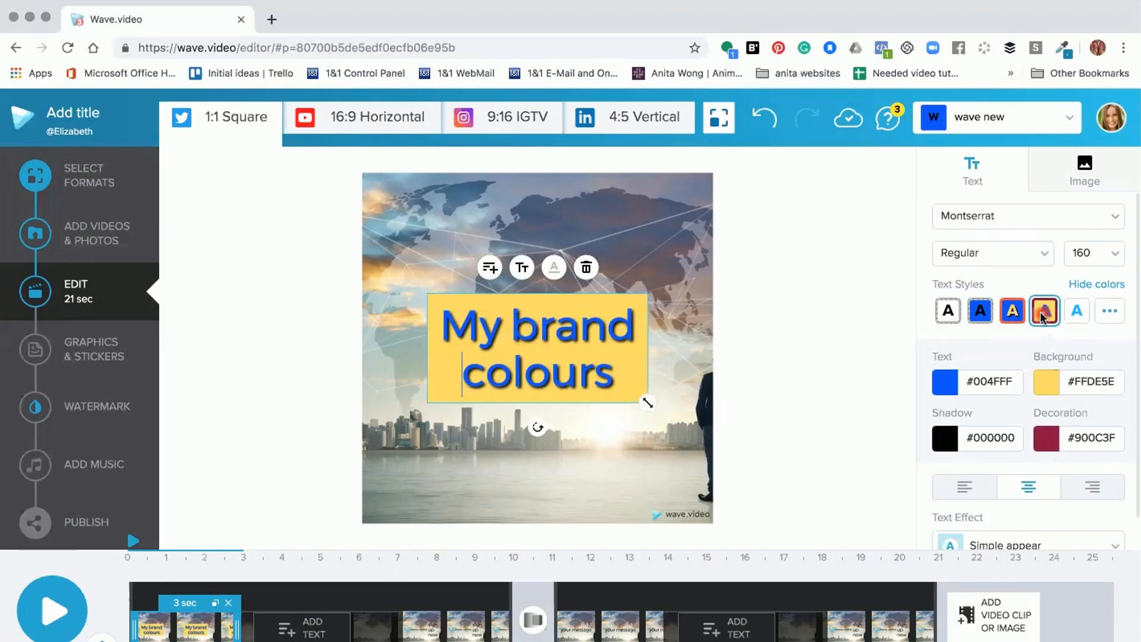
- Apply the style's highlight color to the word "brand" in the text
click(517, 316)
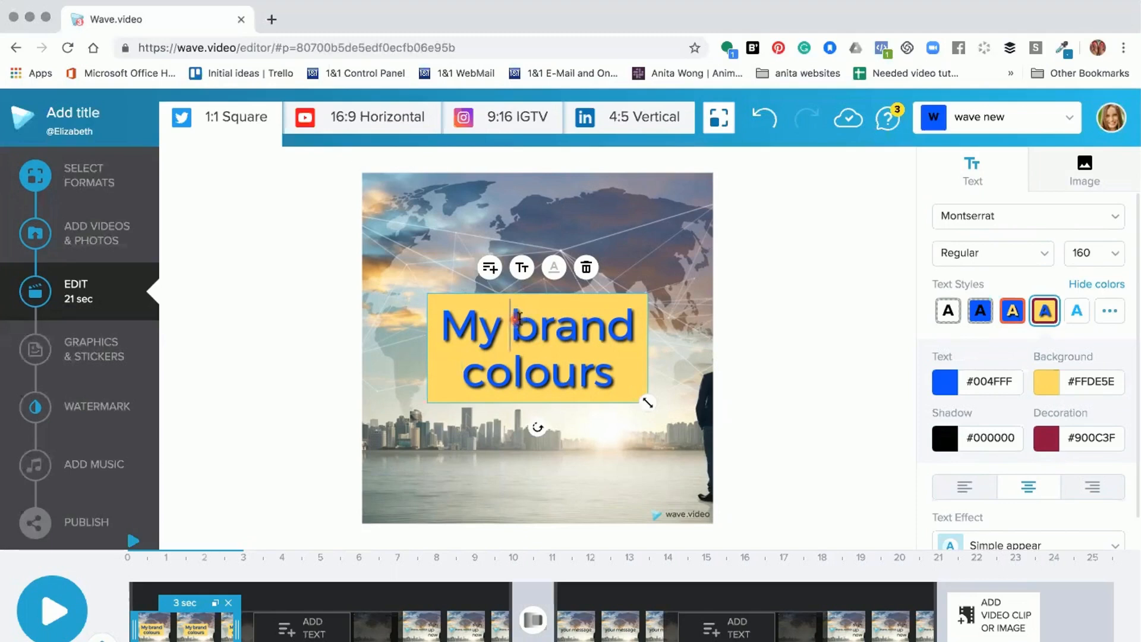
drag(519, 319, 632, 319)
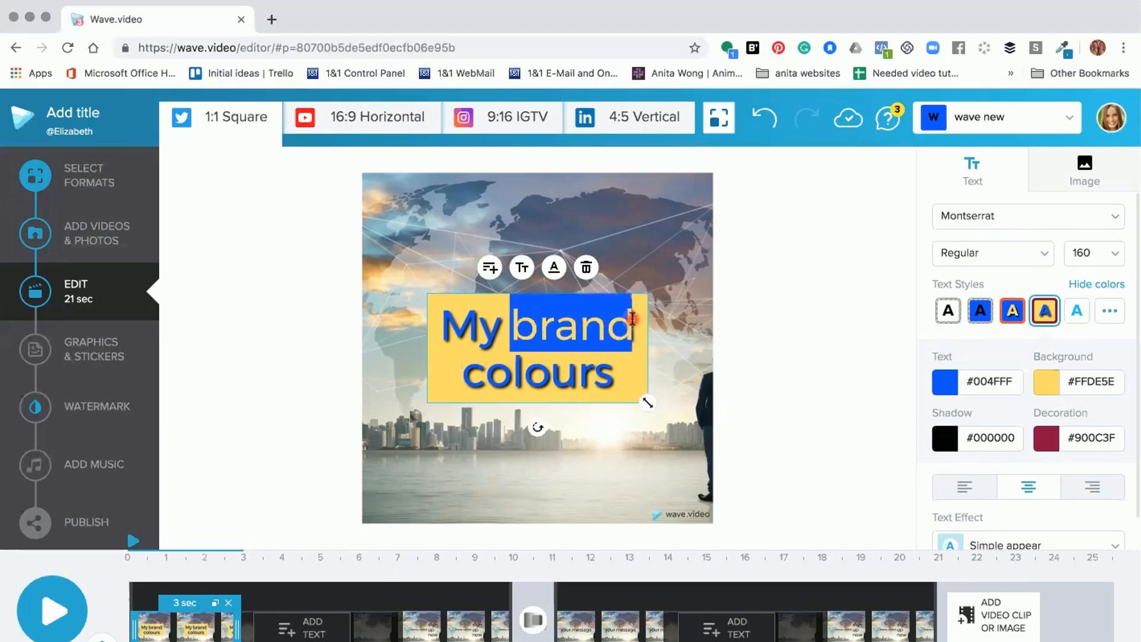
click(553, 268)
click(554, 270)
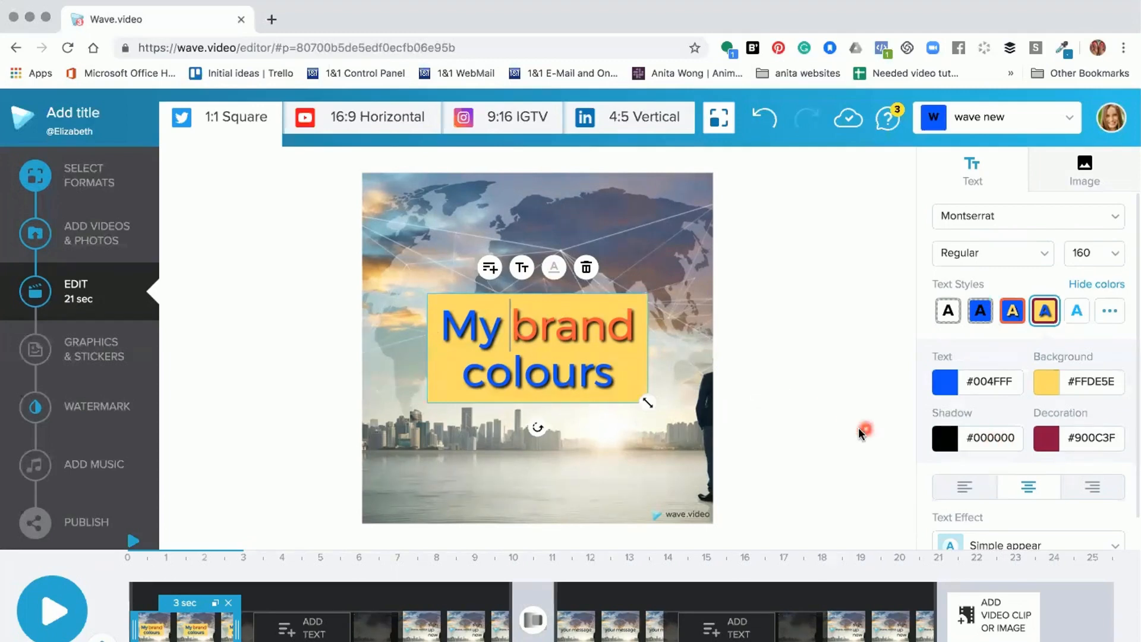
- Set the text effect of the "My brand colours" text to Slide with border
scroll(982, 544, down, 2)
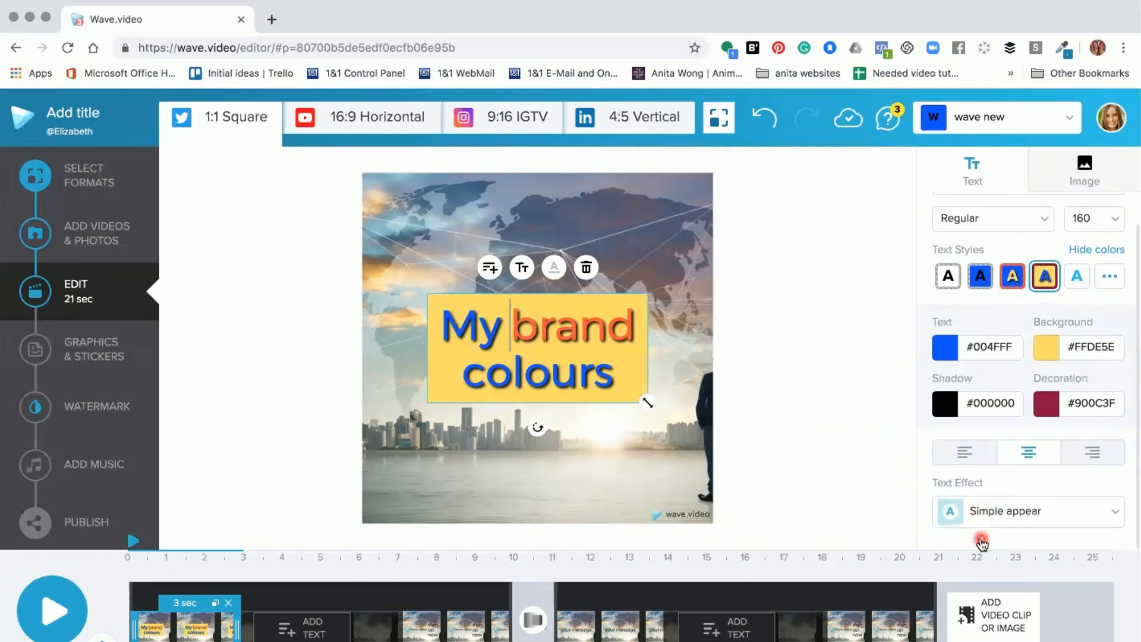
click(1109, 512)
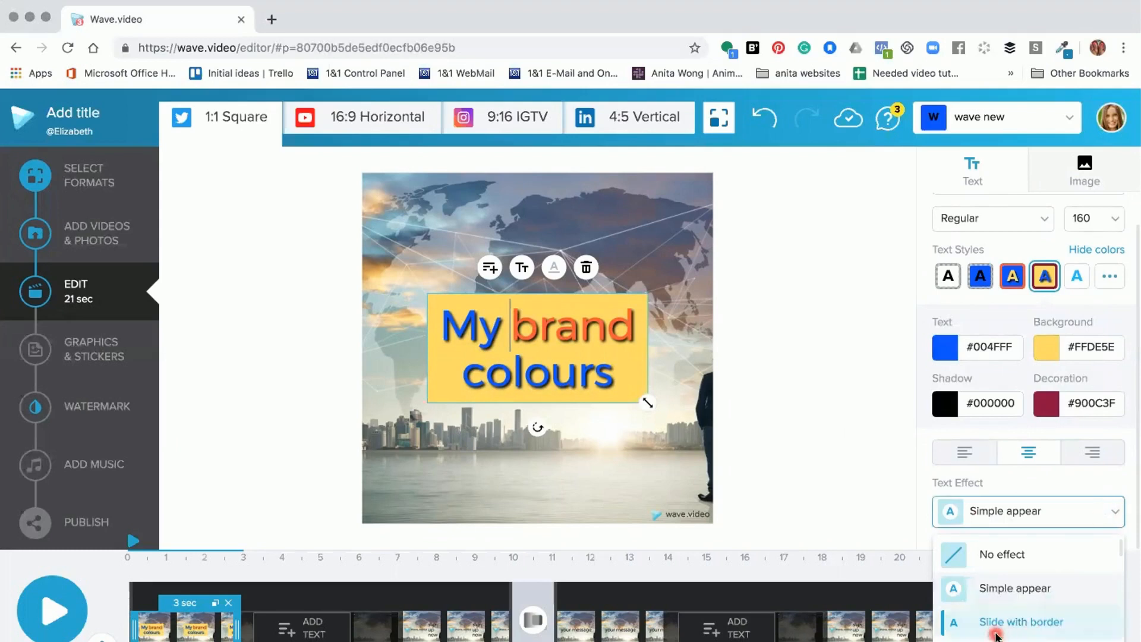
click(1016, 622)
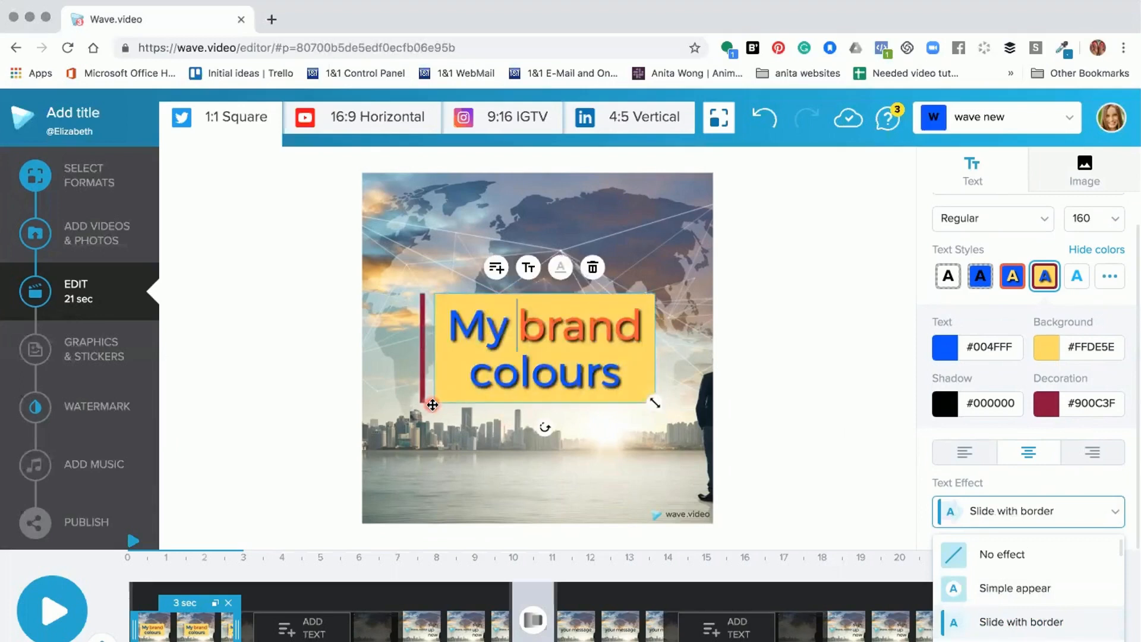
- Open brand management from the brand selector and review the wave new brand's text styles
click(975, 119)
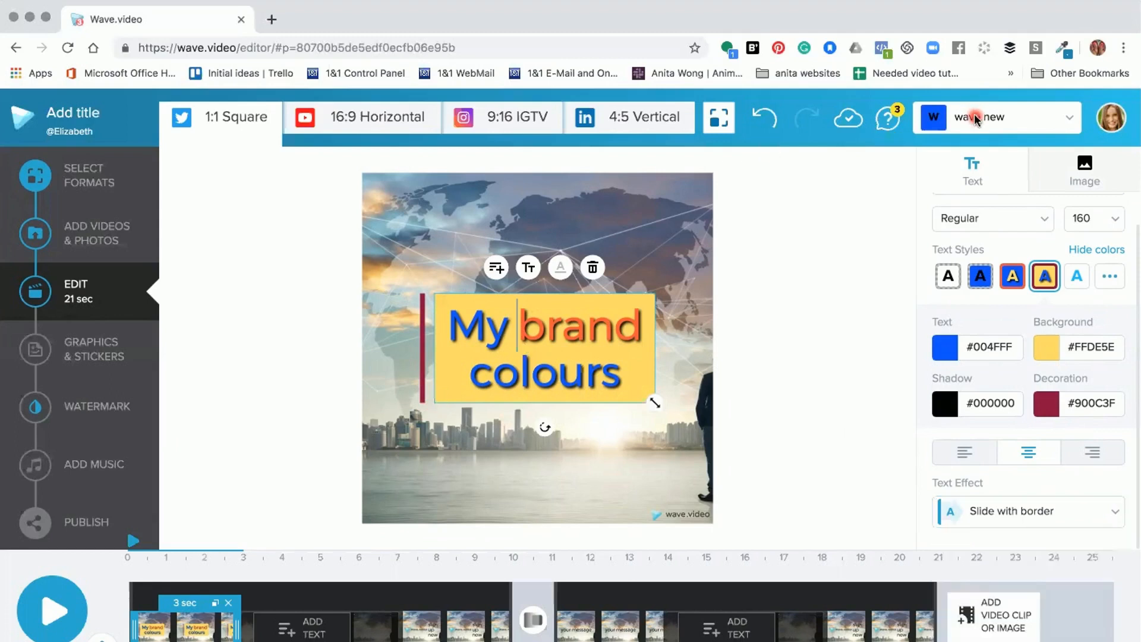
click(1069, 117)
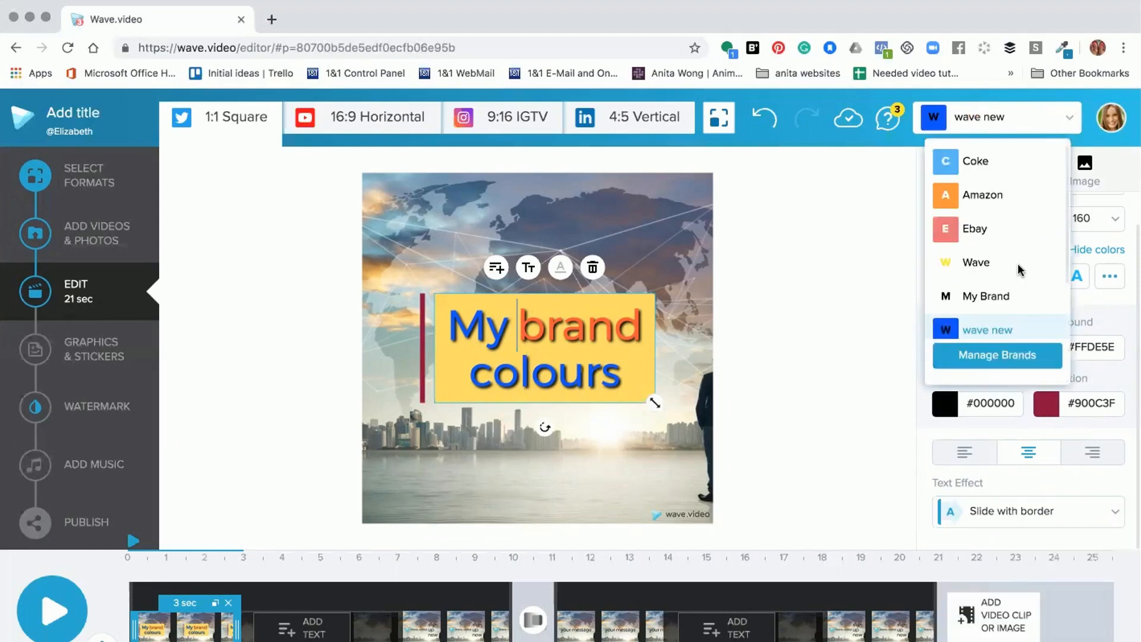
click(991, 355)
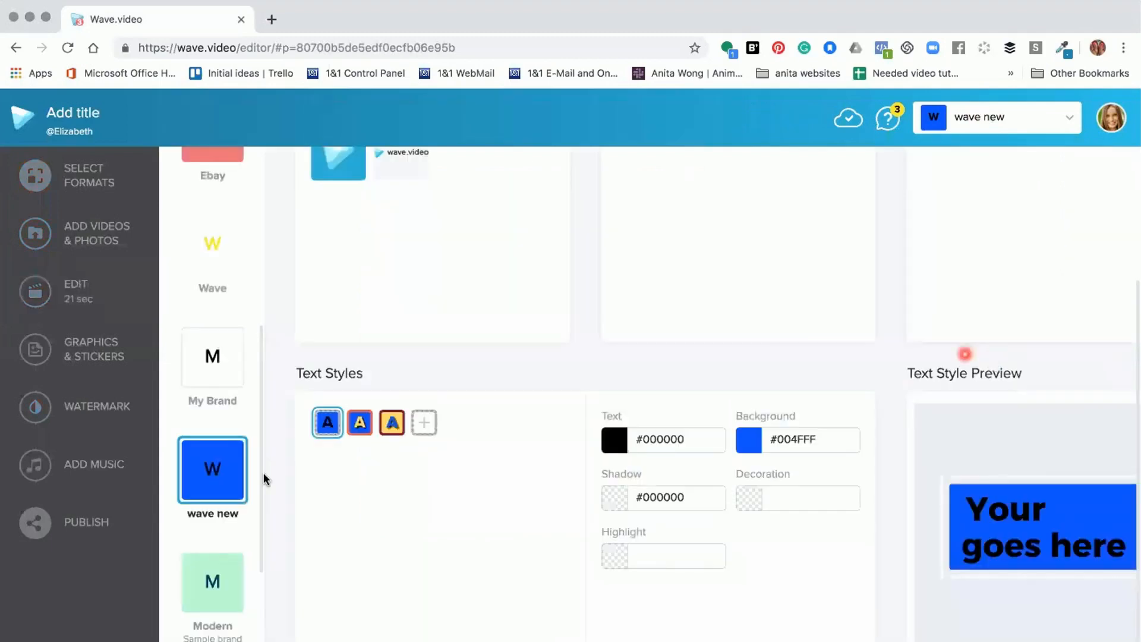
mouse_move(226, 493)
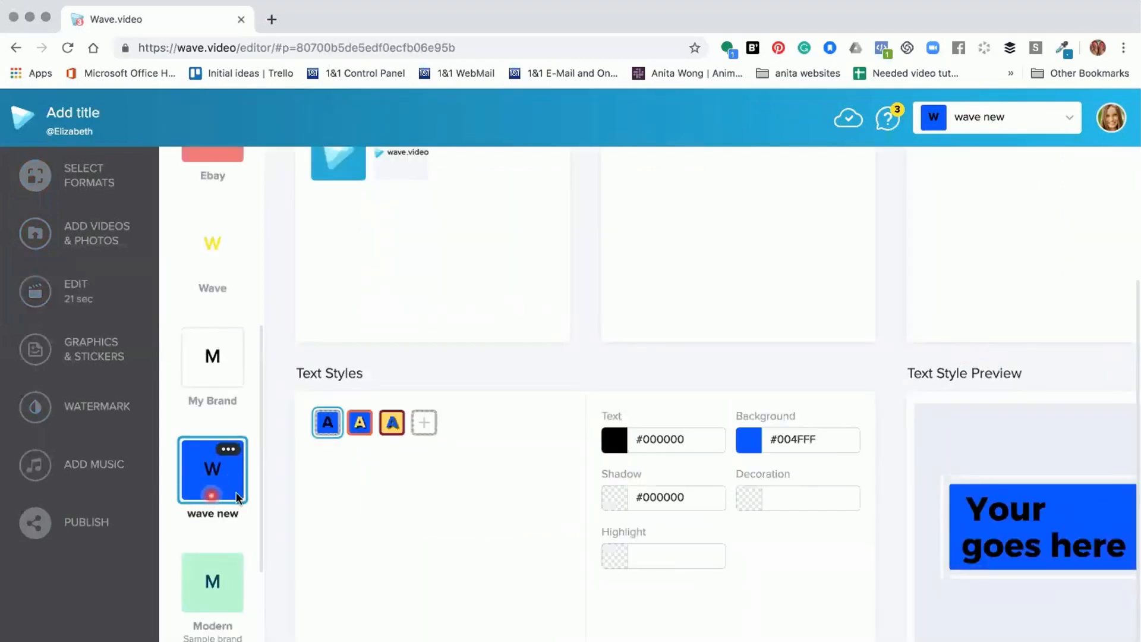
mouse_move(360, 425)
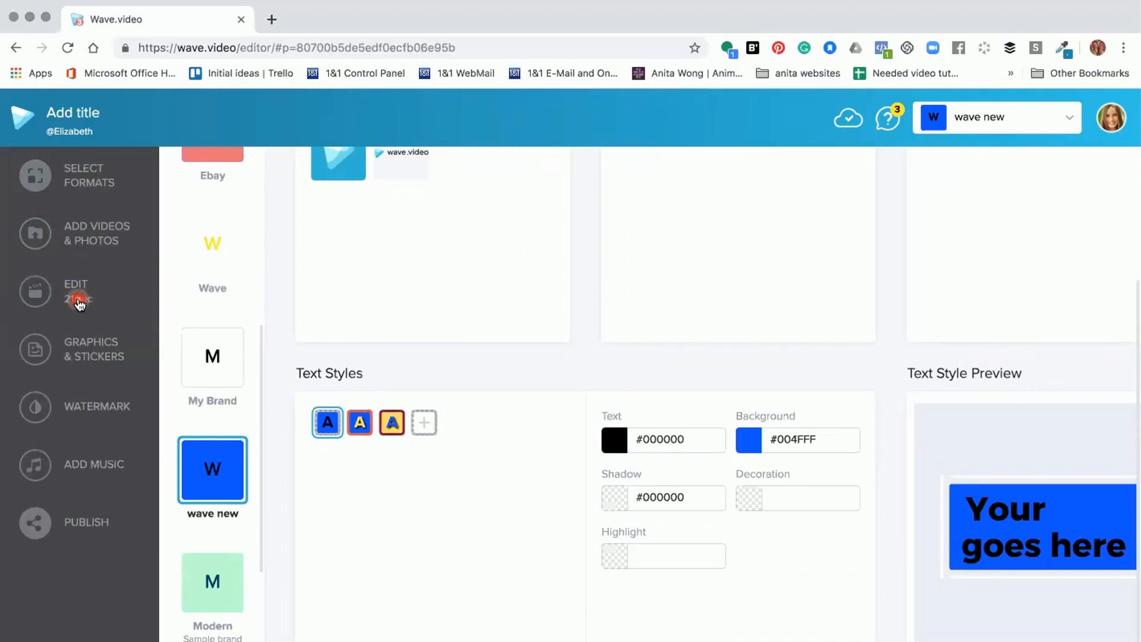
click(586, 4)
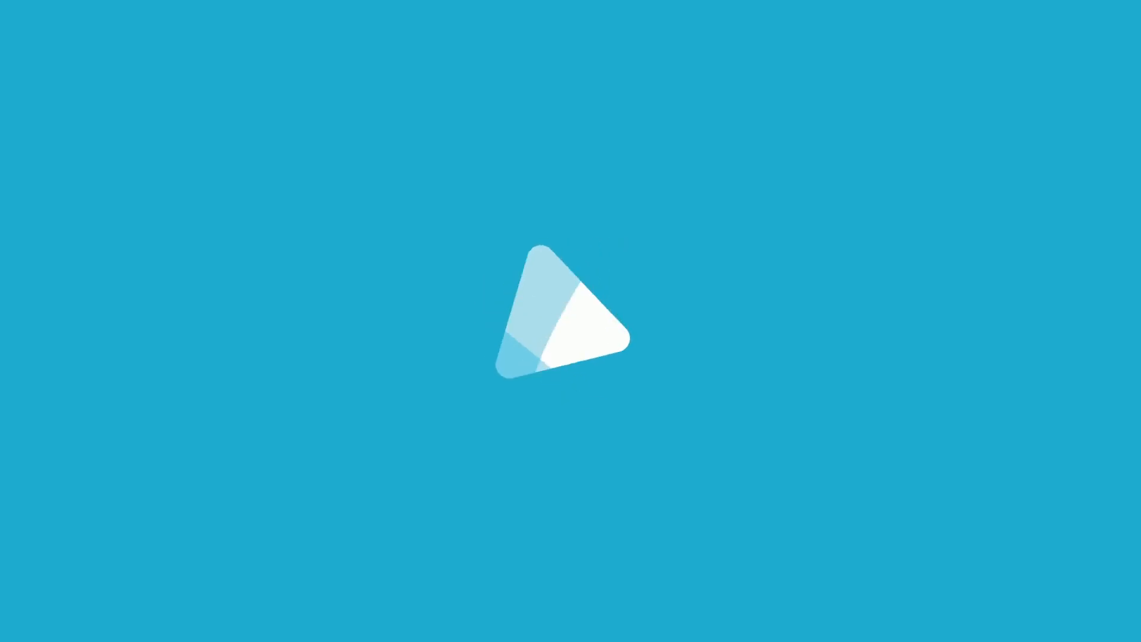